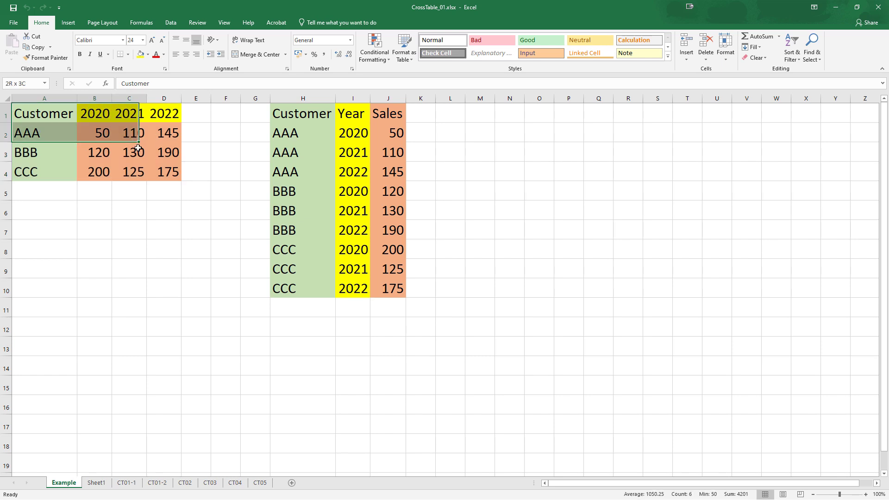
Examine the wide customer table in A1:D4 of the Example sheet, including its year headings 2020 to 2022
{"action": "left_click", "coordinate": [165, 218]}
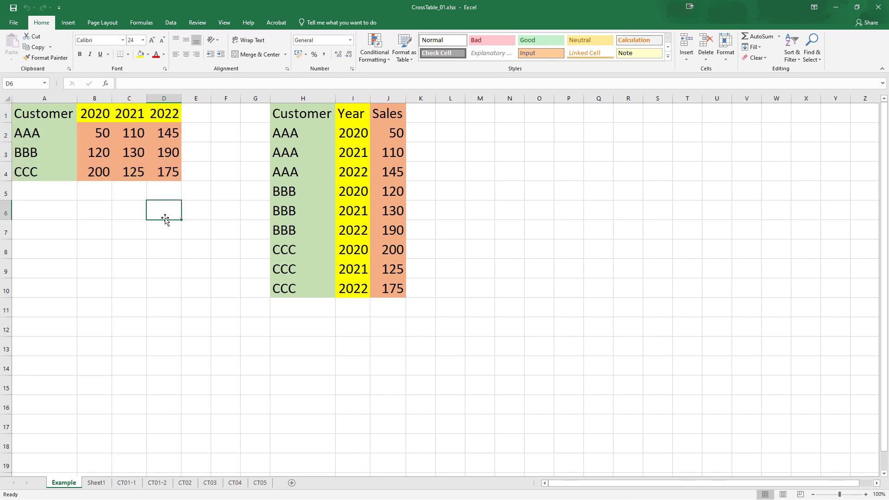
{"action": "left_click_drag", "start_coordinate": [95, 114], "coordinate": [164, 114]}
{"action": "left_click", "coordinate": [46, 115]}
{"action": "key", "text": "ctrl+a"}
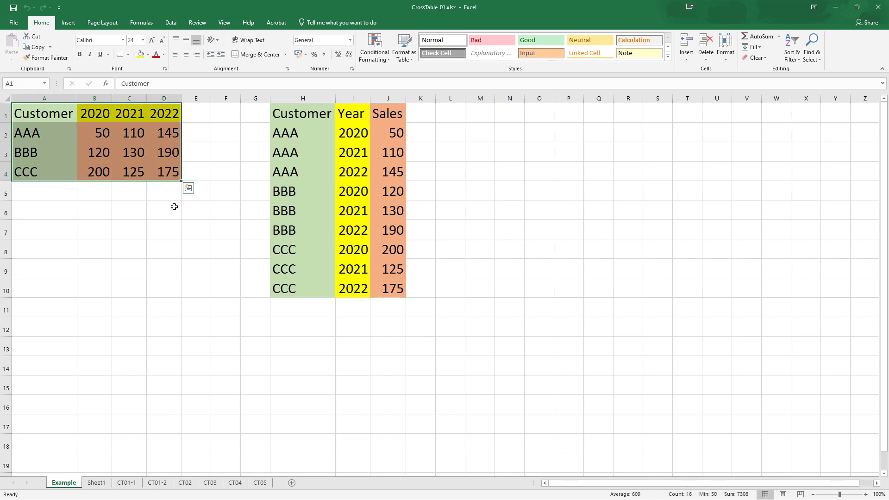
{"action": "left_click", "coordinate": [174, 206]}
{"action": "left_click_drag", "start_coordinate": [28, 115], "coordinate": [168, 169]}
{"action": "left_click", "coordinate": [168, 215]}
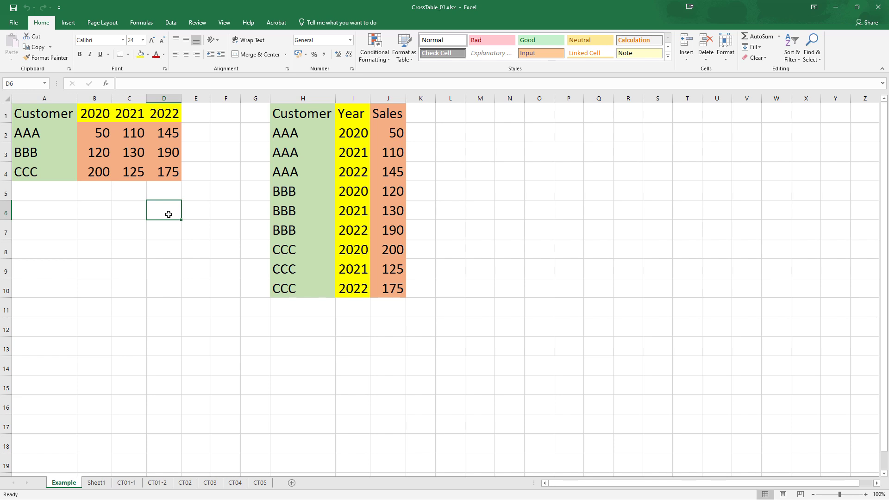
{"action": "left_click_drag", "start_coordinate": [18, 112], "coordinate": [165, 173]}
Compare the wide table in A1:D4 with the straight Customer, Year and Sales table in H1:J10
{"action": "left_click_drag", "start_coordinate": [289, 113], "coordinate": [396, 289]}
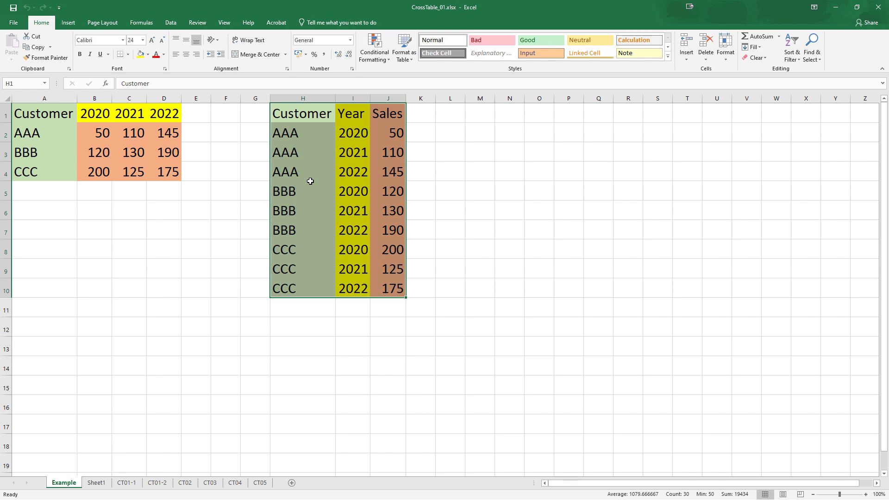
{"action": "left_click_drag", "start_coordinate": [300, 116], "coordinate": [387, 288]}
{"action": "left_click_drag", "start_coordinate": [56, 114], "coordinate": [164, 172]}
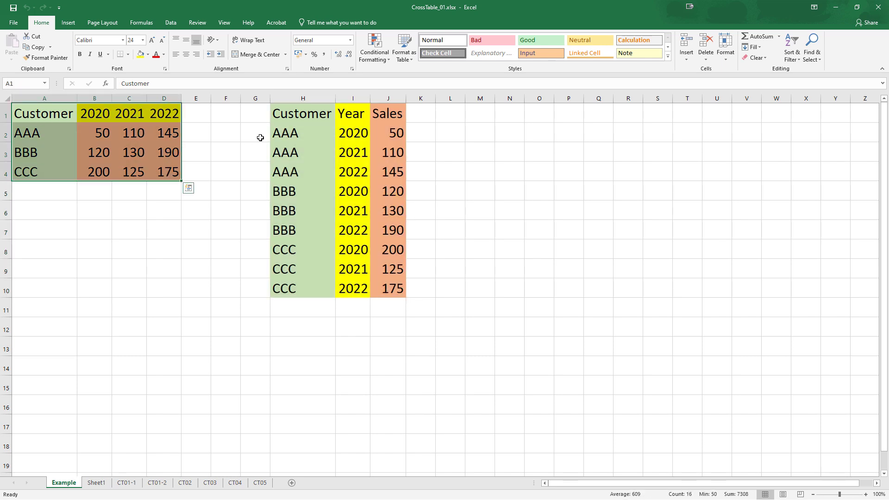
{"action": "left_click_drag", "start_coordinate": [292, 114], "coordinate": [394, 289]}
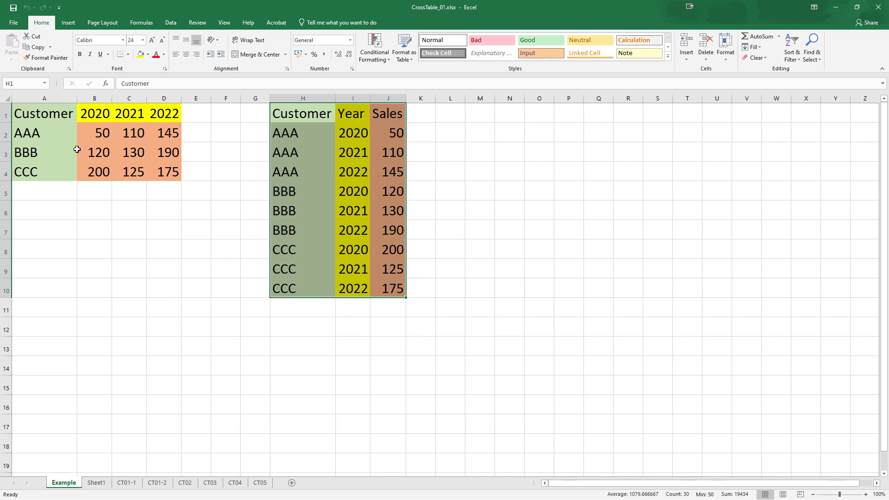
{"action": "left_click_drag", "start_coordinate": [37, 117], "coordinate": [171, 174]}
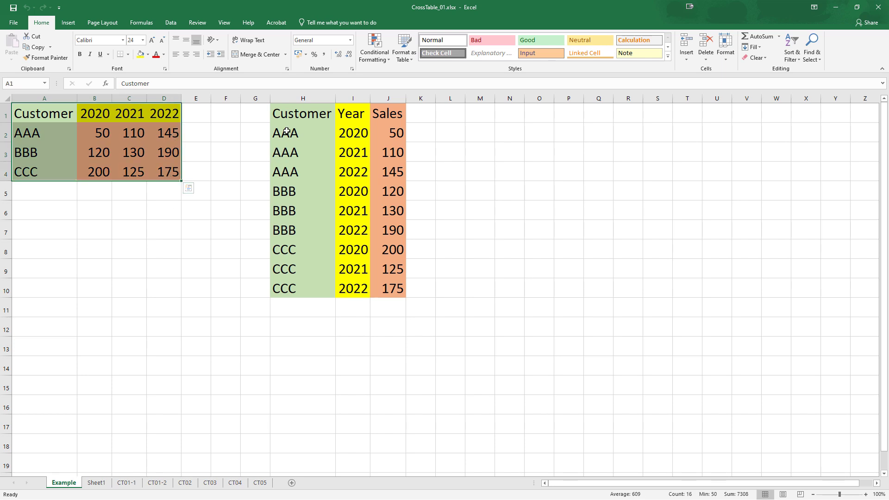
{"action": "left_click", "coordinate": [308, 111]}
{"action": "key", "text": "ctrl+a"}
{"action": "left_click_drag", "start_coordinate": [309, 108], "coordinate": [394, 283]}
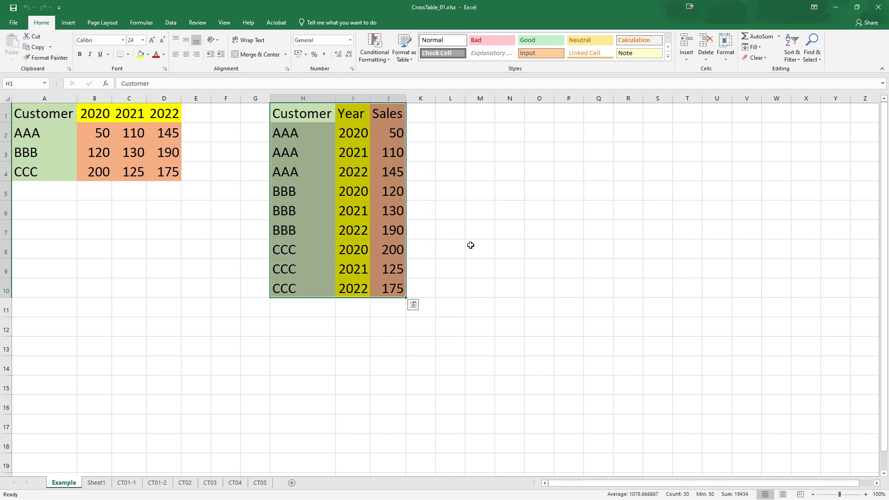
{"action": "left_click_drag", "start_coordinate": [351, 117], "coordinate": [375, 115]}
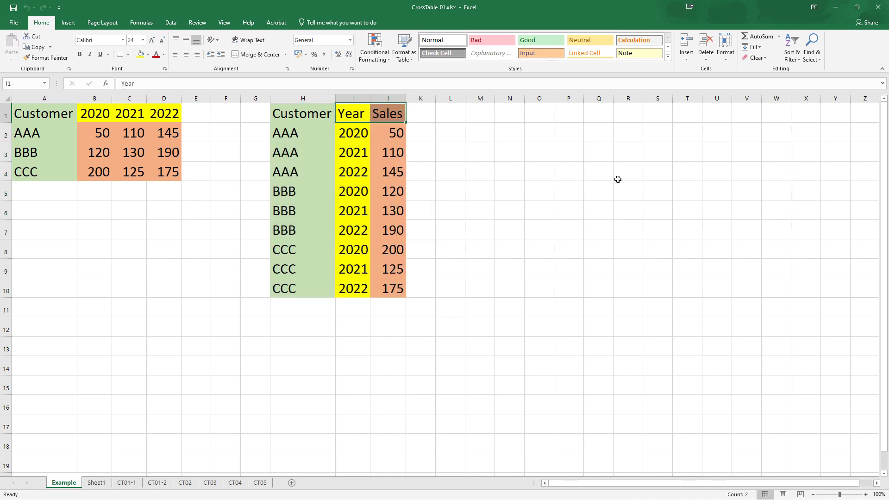
{"action": "left_click", "coordinate": [576, 243]}
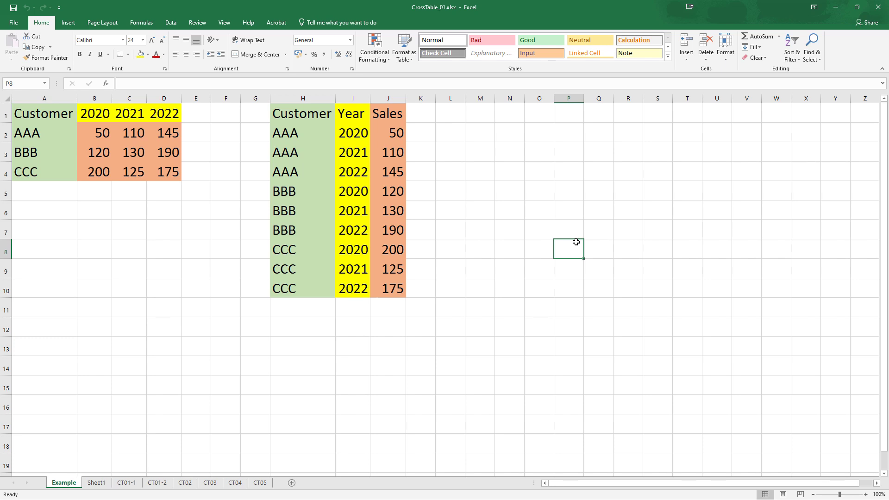
{"action": "left_click_drag", "start_coordinate": [28, 114], "coordinate": [166, 172]}
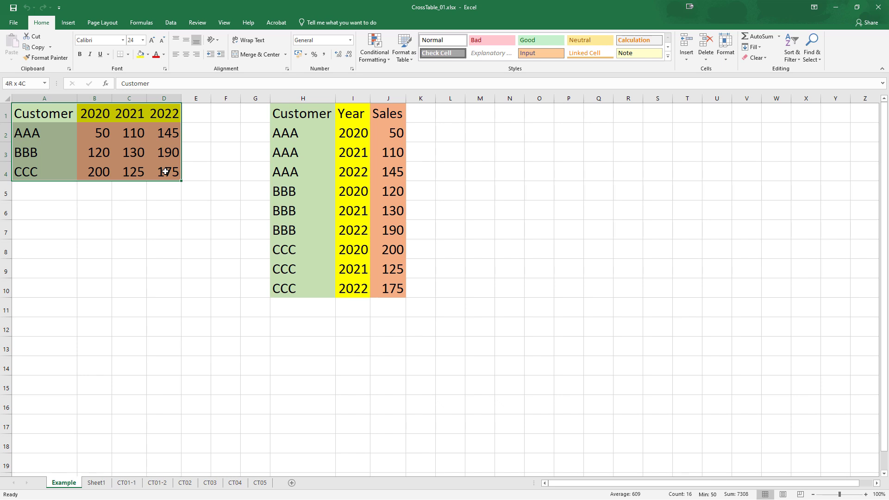
{"action": "left_click_drag", "start_coordinate": [302, 114], "coordinate": [394, 289]}
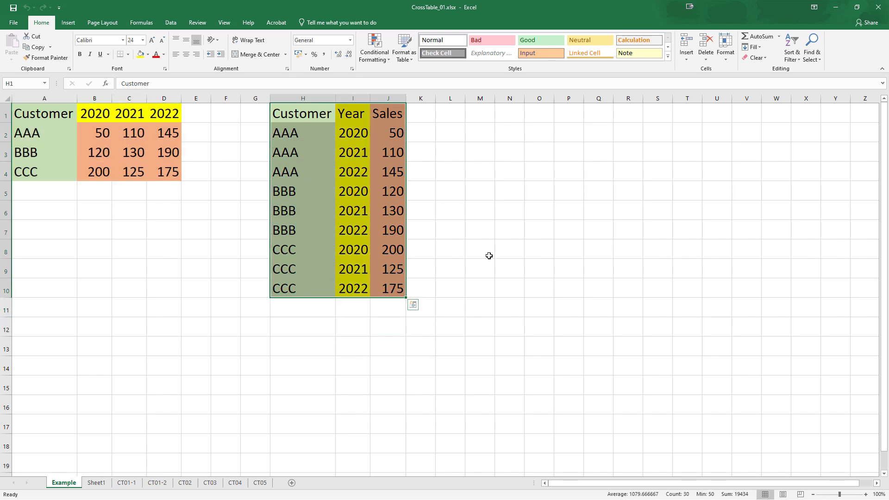
Switch to the Qlik Help page in the browser and examine the crosstable syntax and its arguments
{"action": "key", "text": "alt+Tab"}
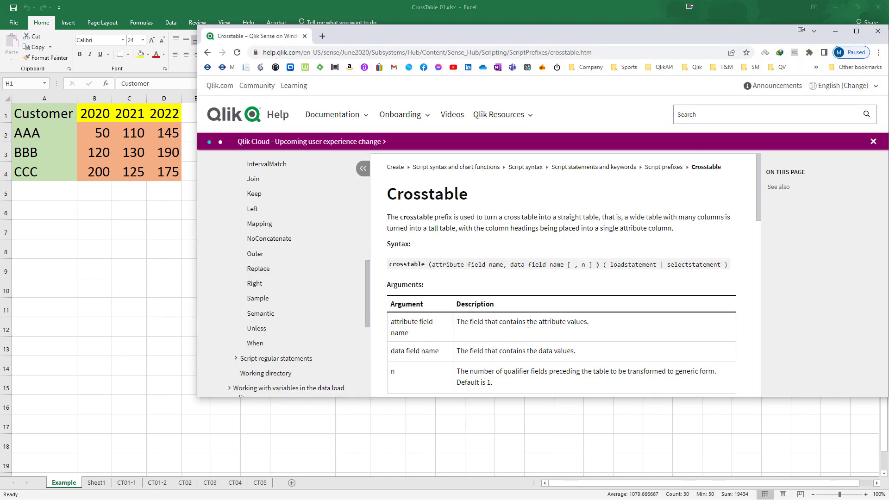
{"action": "left_click_drag", "start_coordinate": [389, 264], "coordinate": [427, 263]}
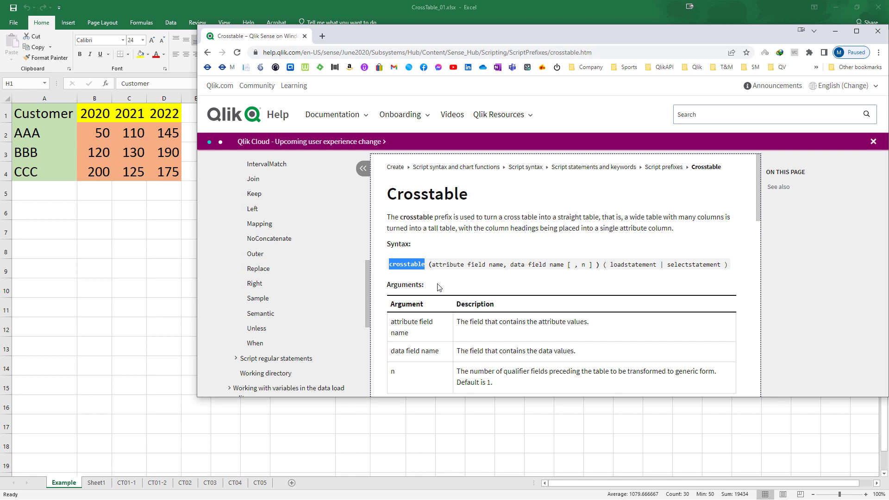
{"action": "left_click_drag", "start_coordinate": [433, 266], "coordinate": [592, 268]}
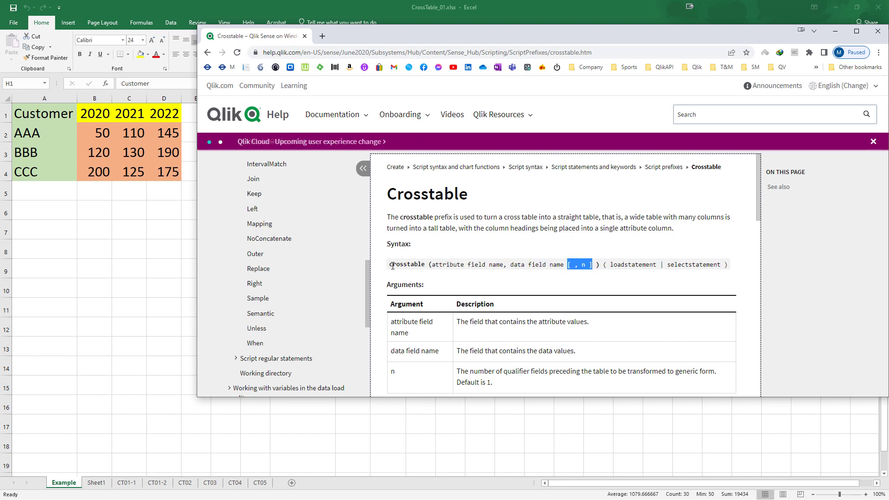
{"action": "left_click_drag", "start_coordinate": [389, 264], "coordinate": [599, 266]}
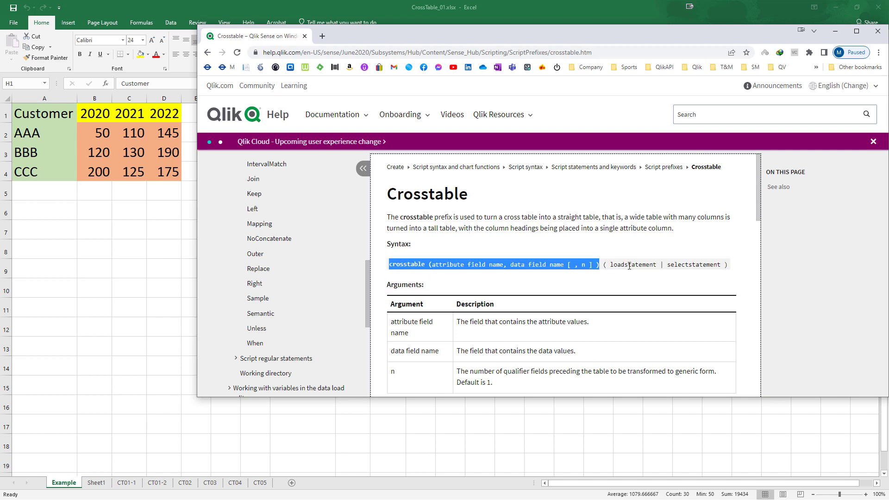
{"action": "left_click_drag", "start_coordinate": [433, 264], "coordinate": [494, 274]}
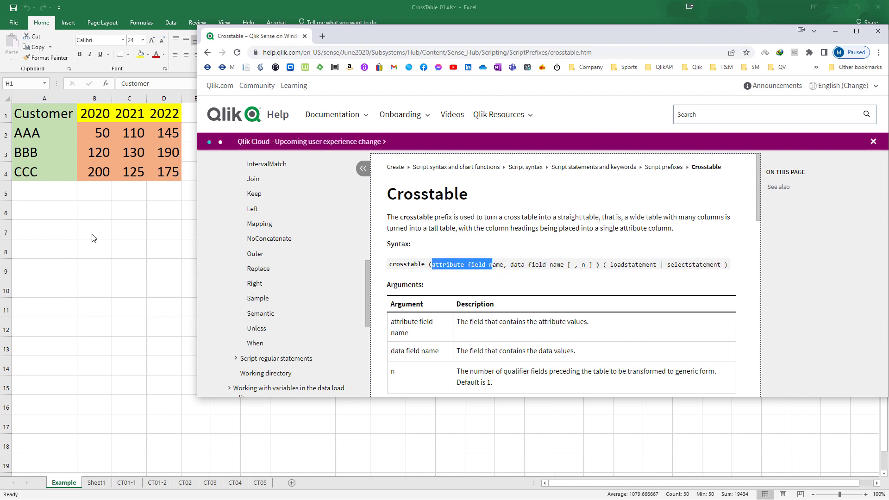
Return to the Excel workbook and relate the year headings in B1:D1 to the straight table's Year column
{"action": "key", "text": "alt+Tab"}
{"action": "left_click_drag", "start_coordinate": [58, 115], "coordinate": [164, 171]}
{"action": "left_click", "coordinate": [95, 117]}
{"action": "left_click_drag", "start_coordinate": [95, 116], "coordinate": [169, 173]}
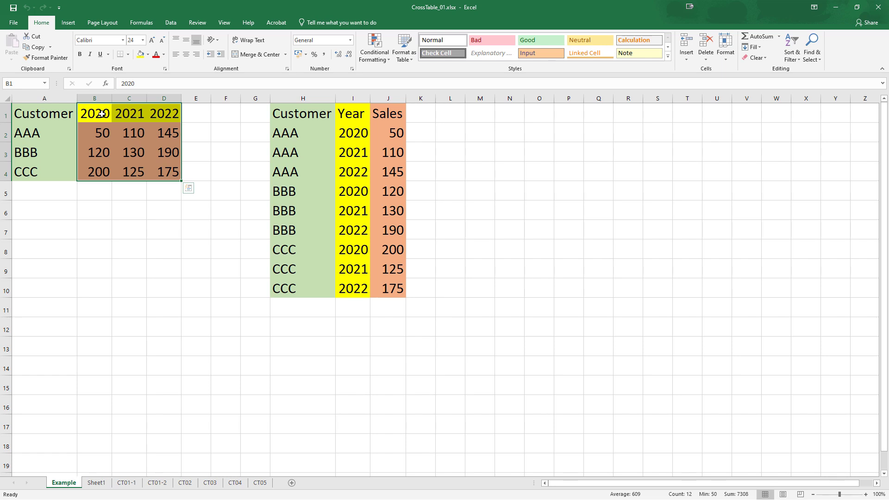
{"action": "left_click", "coordinate": [102, 114]}
{"action": "left_click_drag", "start_coordinate": [96, 115], "coordinate": [156, 119]}
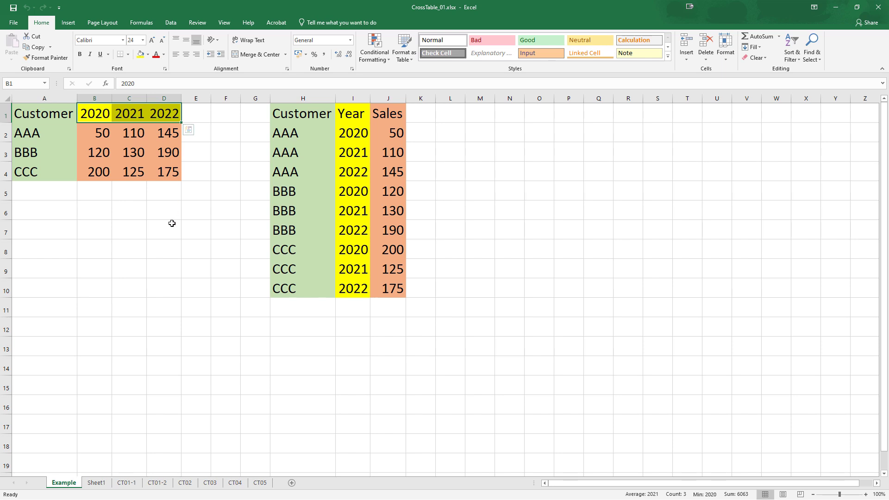
{"action": "left_click", "coordinate": [350, 116]}
Review the data field name argument in Qlik Help, then match the values in B2:D4 to the Sales column in Excel
{"action": "key", "text": "alt+Tab"}
{"action": "left_click_drag", "start_coordinate": [510, 265], "coordinate": [566, 265]}
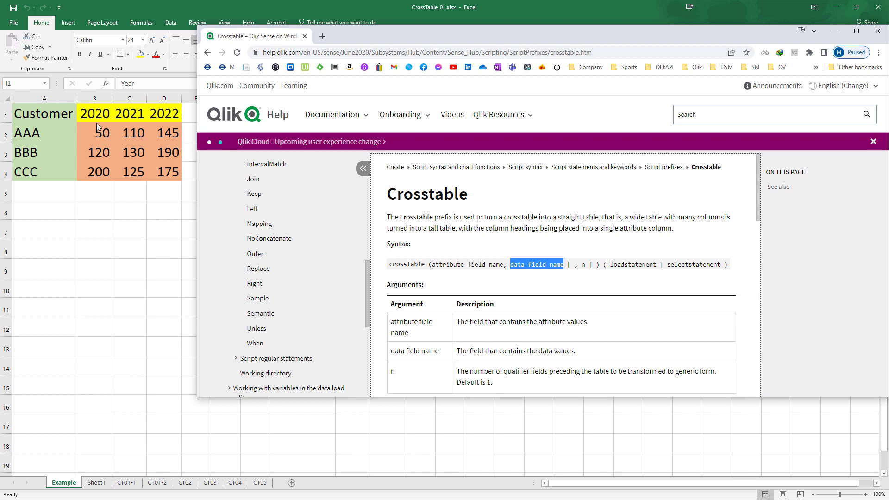
{"action": "key", "text": "alt+Tab"}
{"action": "left_click_drag", "start_coordinate": [95, 119], "coordinate": [163, 119]}
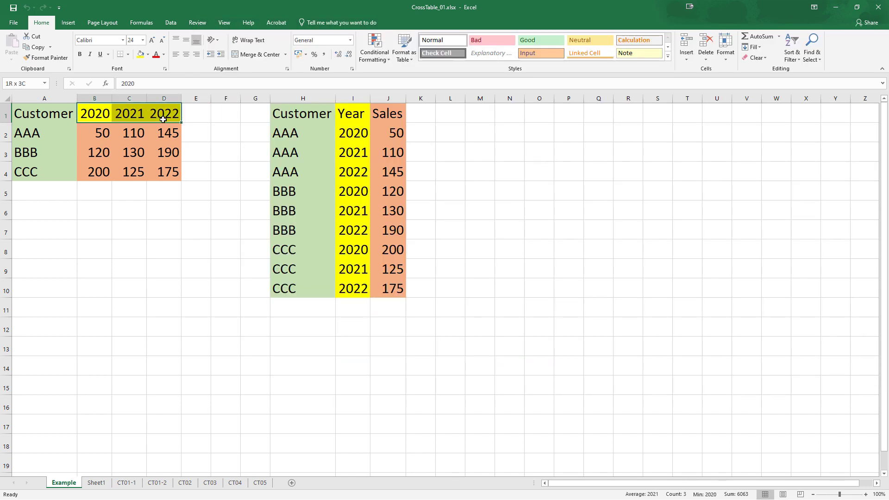
{"action": "left_click", "coordinate": [326, 111]}
{"action": "left_click", "coordinate": [353, 113]}
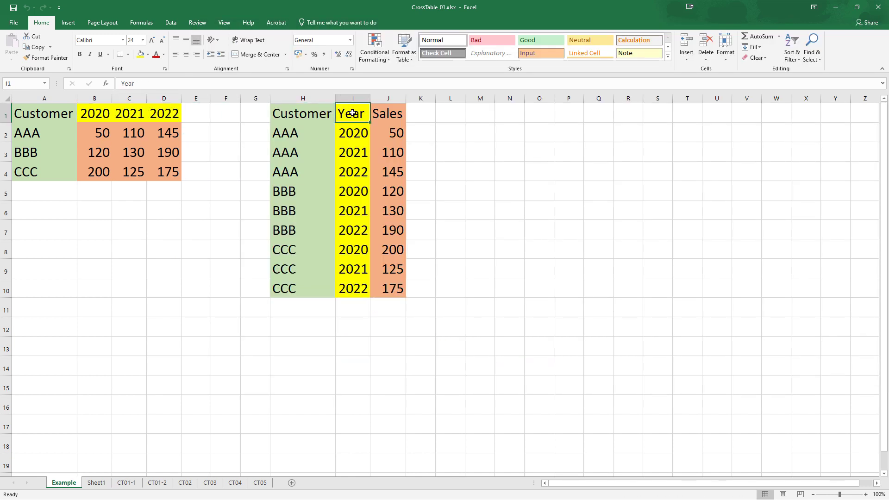
{"action": "left_click_drag", "start_coordinate": [95, 138], "coordinate": [158, 164]}
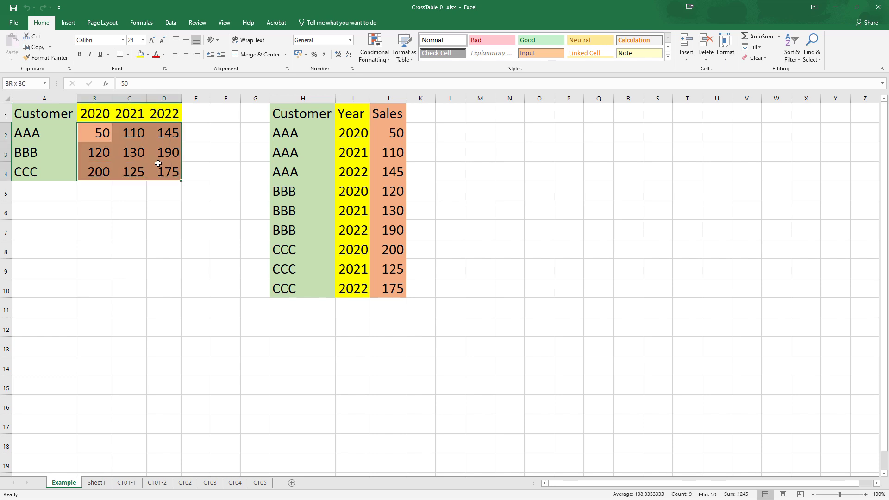
{"action": "left_click_drag", "start_coordinate": [95, 137], "coordinate": [167, 175]}
{"action": "left_click", "coordinate": [382, 115]}
{"action": "left_click", "coordinate": [164, 229]}
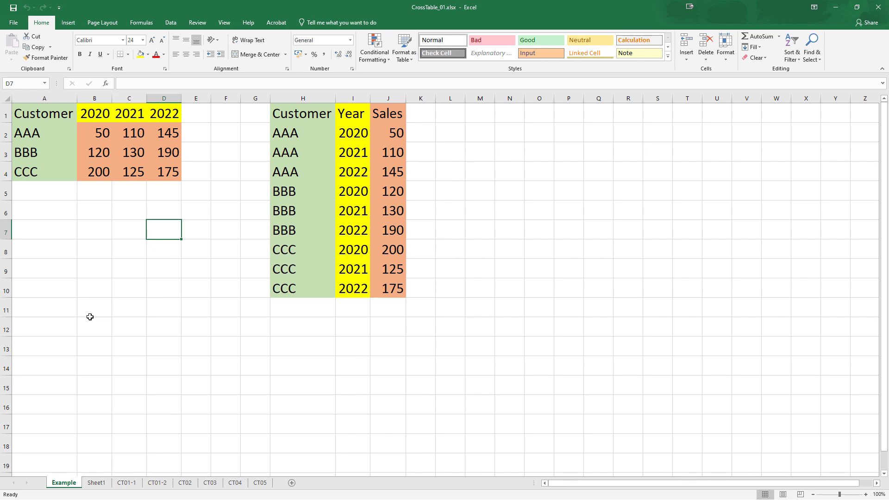
{"action": "left_click_drag", "start_coordinate": [301, 114], "coordinate": [389, 288]}
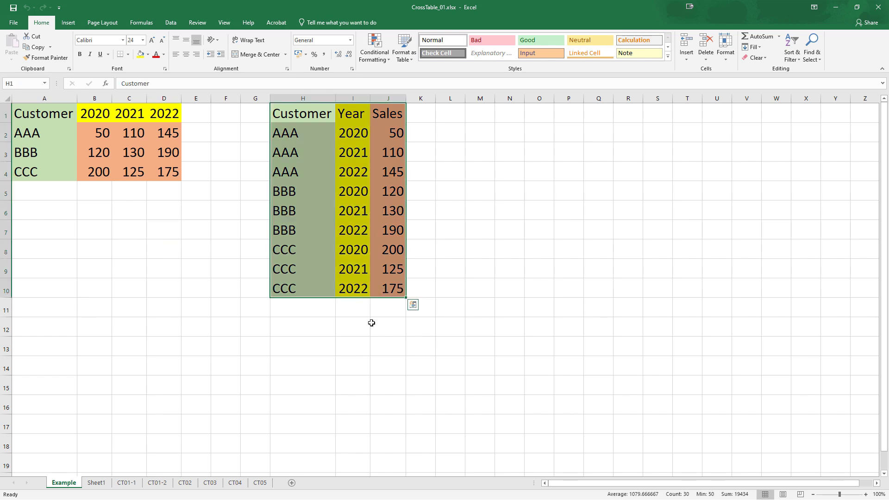
Open the CT01-1 sheet and examine its customer table and the year headings 2015 to 2018
{"action": "left_click", "coordinate": [126, 483]}
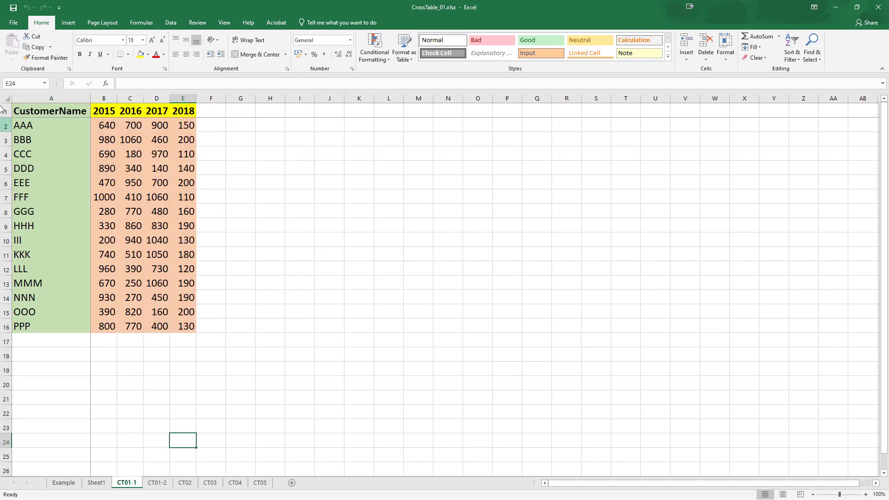
{"action": "left_click_drag", "start_coordinate": [37, 111], "coordinate": [183, 326]}
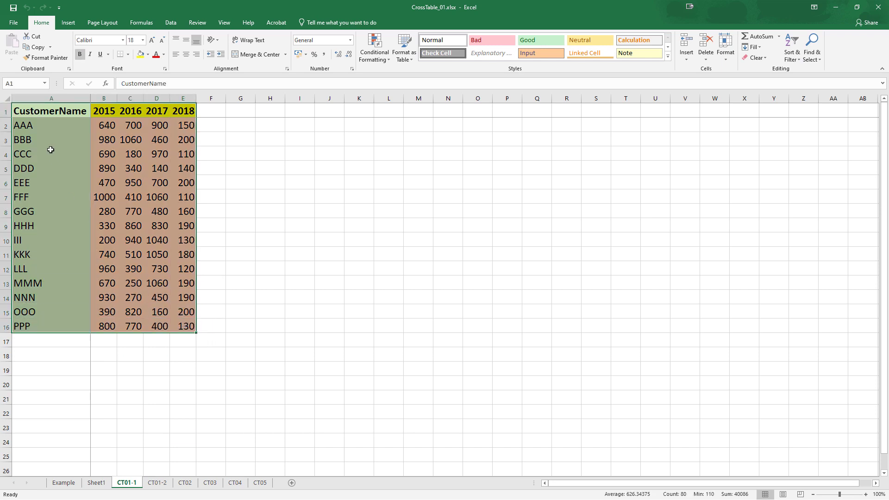
{"action": "left_click", "coordinate": [100, 170]}
{"action": "left_click_drag", "start_coordinate": [101, 111], "coordinate": [183, 111]}
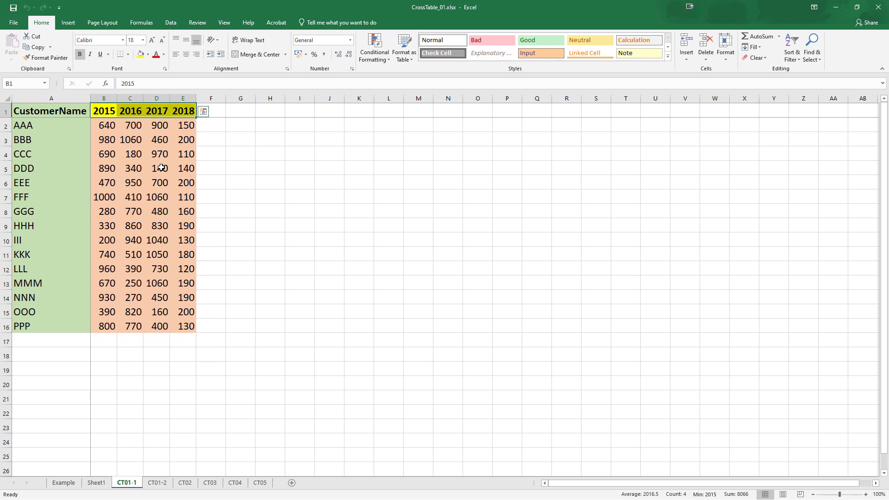
{"action": "left_click", "coordinate": [250, 197]}
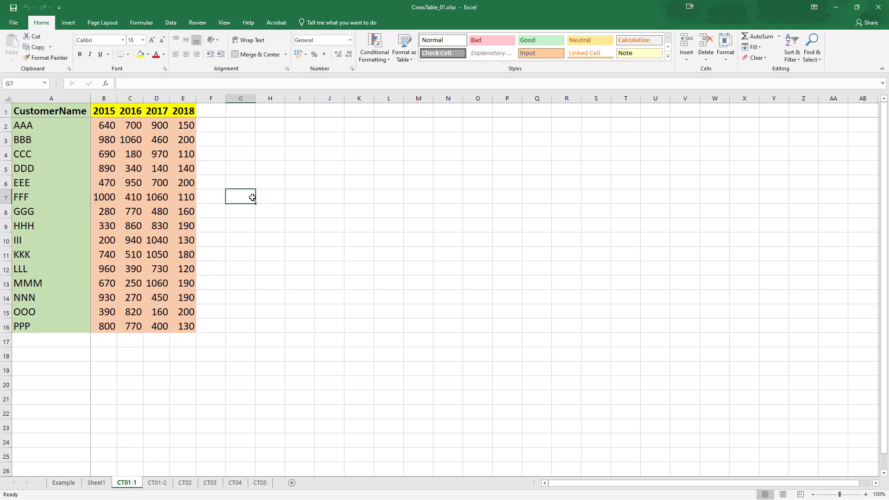
Switch to the Qlik Sense data load editor and insert the load script for table CT01-1 from CrossTable_01.xlsx
{"action": "key", "text": "alt+Tab"}
{"action": "left_click", "coordinate": [782, 161]}
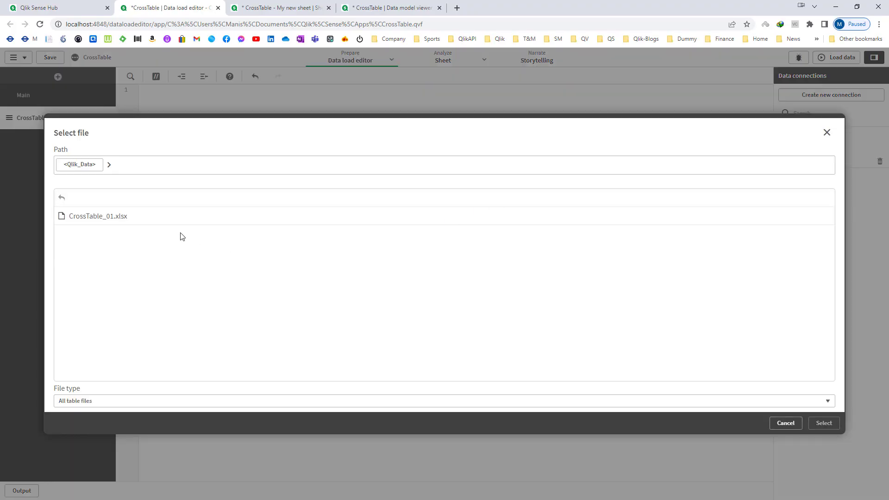
{"action": "double_click", "coordinate": [155, 221]}
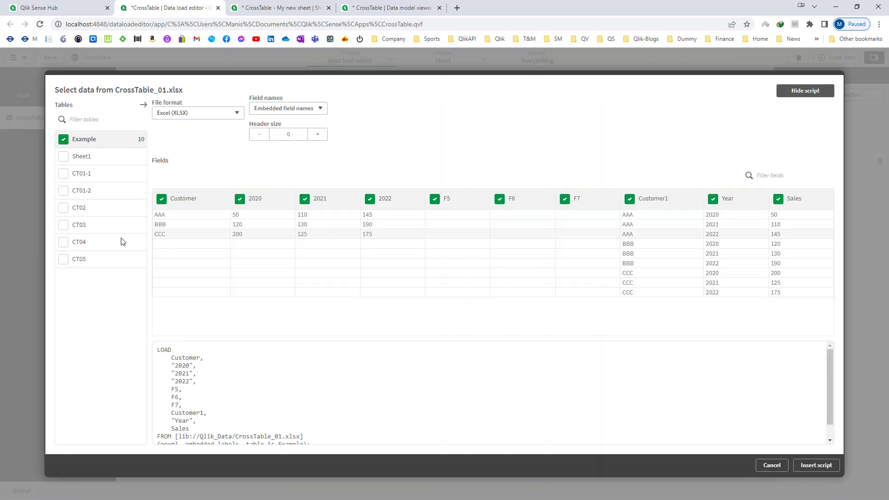
{"action": "left_click", "coordinate": [63, 174]}
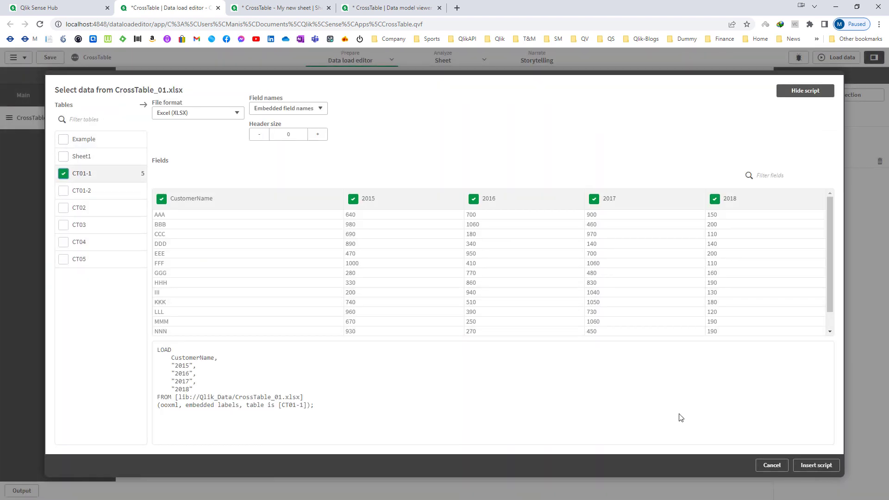
{"action": "left_click", "coordinate": [818, 466]}
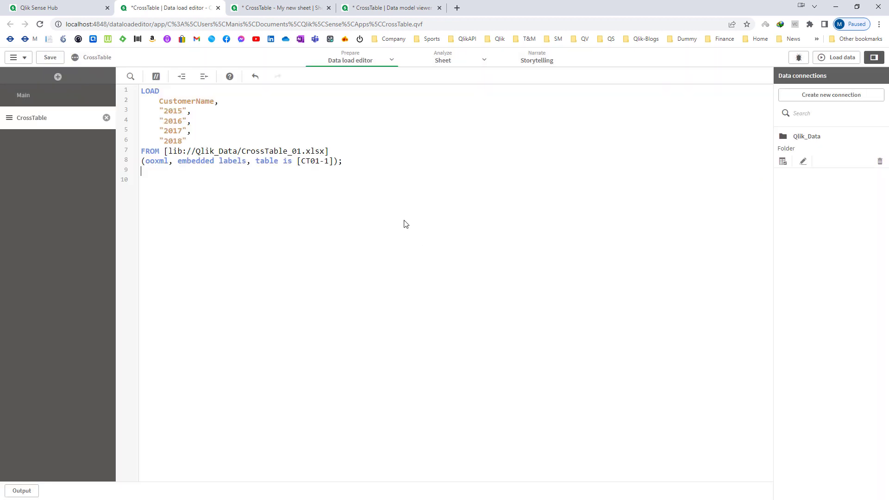
Add the table label Sales: above the LOAD statement and load the data
{"action": "key", "text": "Return"}
{"action": "key", "text": "Up"}
{"action": "type", "text": "Sales:"}
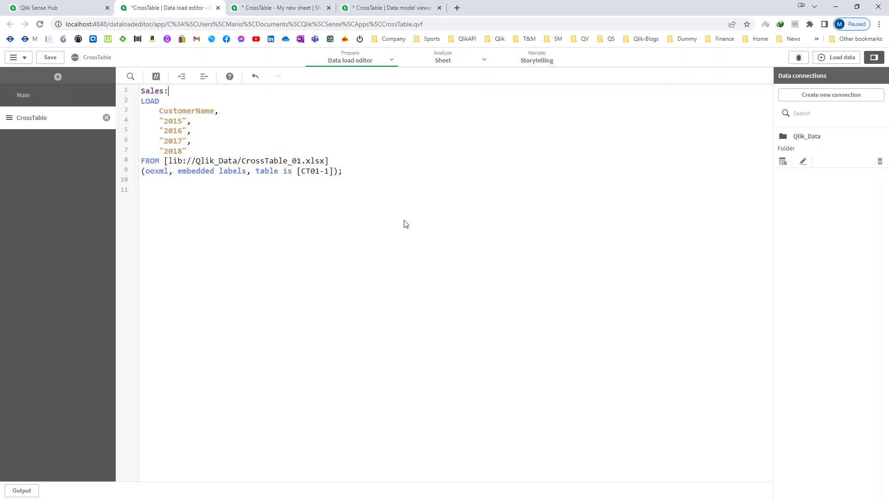
{"action": "left_click", "coordinate": [840, 60]}
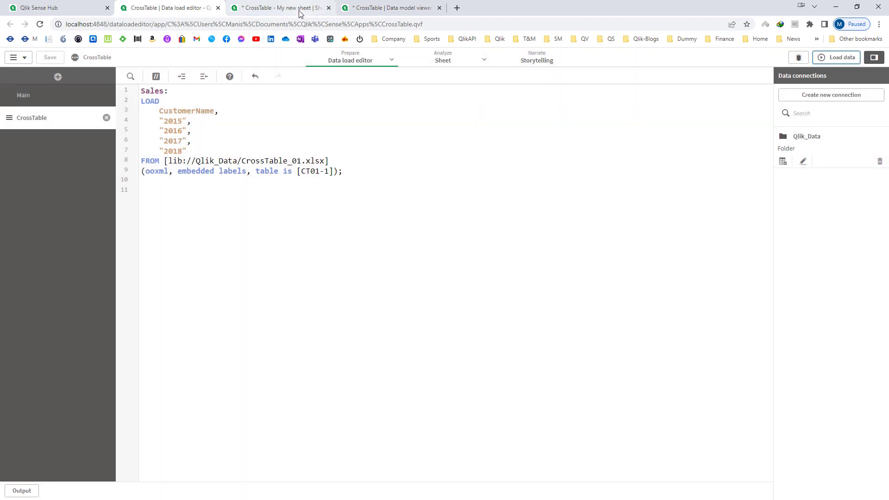
On the sheet, fill the empty table with CustomerName as a dimension and Sum([2015]) as a measure
{"action": "left_click", "coordinate": [299, 10]}
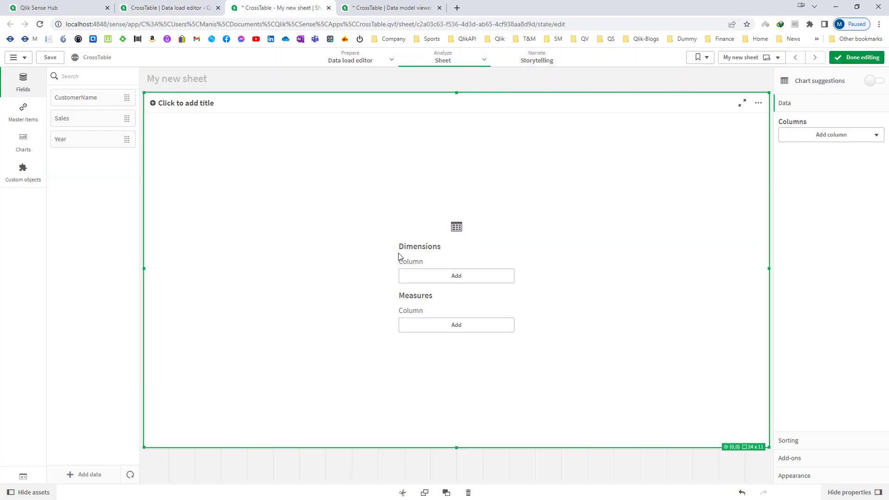
{"action": "left_click_drag", "start_coordinate": [96, 187], "coordinate": [407, 284]}
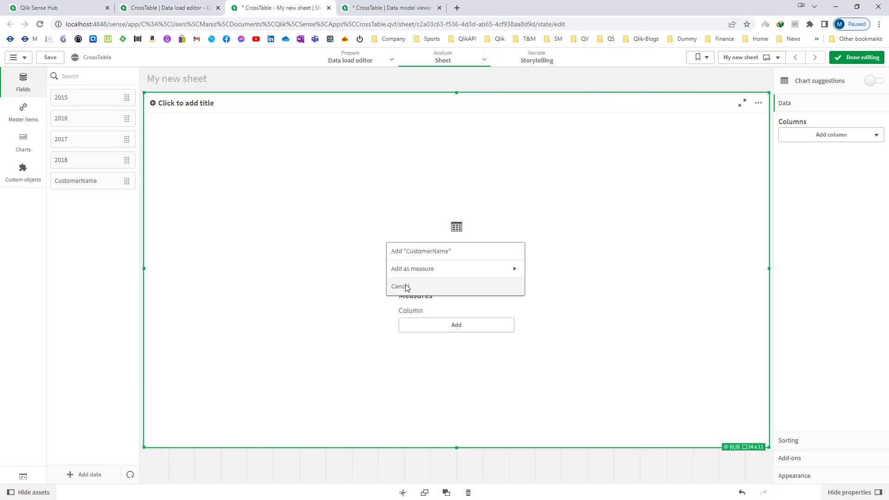
{"action": "left_click", "coordinate": [421, 254]}
{"action": "left_click_drag", "start_coordinate": [81, 103], "coordinate": [403, 255]}
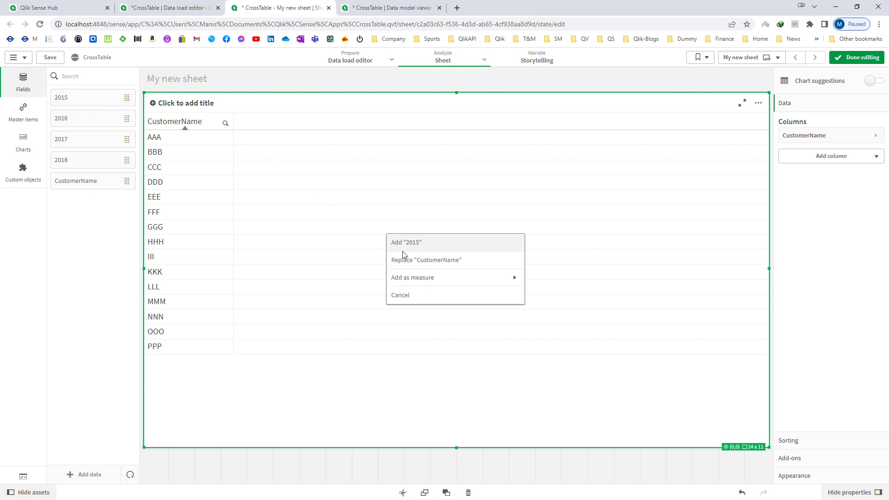
{"action": "left_click", "coordinate": [419, 277]}
{"action": "left_click", "coordinate": [421, 260]}
Add Sum([2016]), Sum([2017]) and Sum([2018]) as measures to the customer table and finish editing the sheet
{"action": "left_click_drag", "start_coordinate": [105, 121], "coordinate": [378, 265]}
{"action": "left_click", "coordinate": [404, 282]}
{"action": "left_click", "coordinate": [407, 260]}
{"action": "left_click_drag", "start_coordinate": [90, 141], "coordinate": [406, 278]}
{"action": "left_click", "coordinate": [406, 278]}
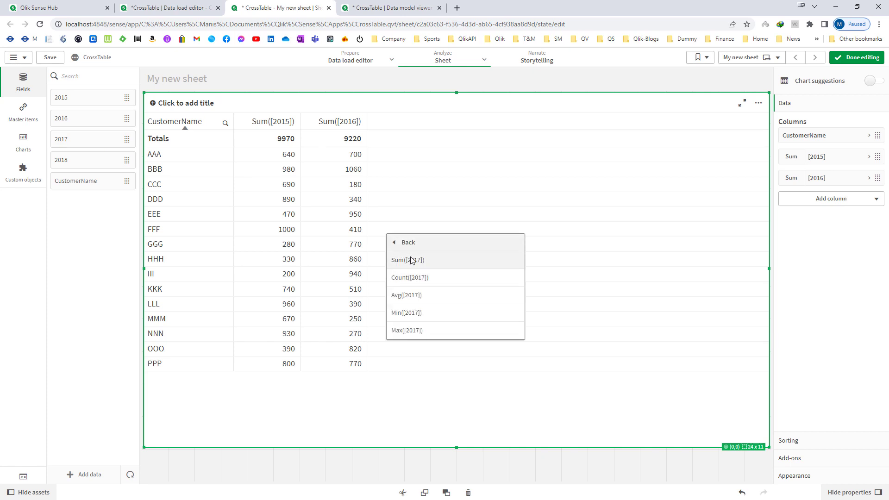
{"action": "left_click", "coordinate": [410, 259]}
{"action": "left_click_drag", "start_coordinate": [100, 165], "coordinate": [399, 280]}
{"action": "left_click", "coordinate": [397, 293]}
{"action": "left_click", "coordinate": [409, 260]}
{"action": "left_click", "coordinate": [857, 57]}
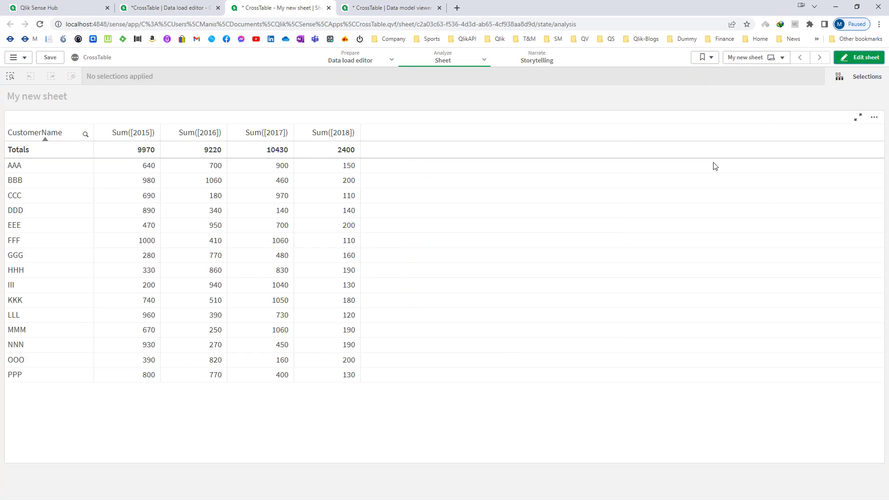
Narrow the table to 15 grid columns and add a KPI with the measure Sum([2015]) in the freed space
{"action": "left_click", "coordinate": [860, 58]}
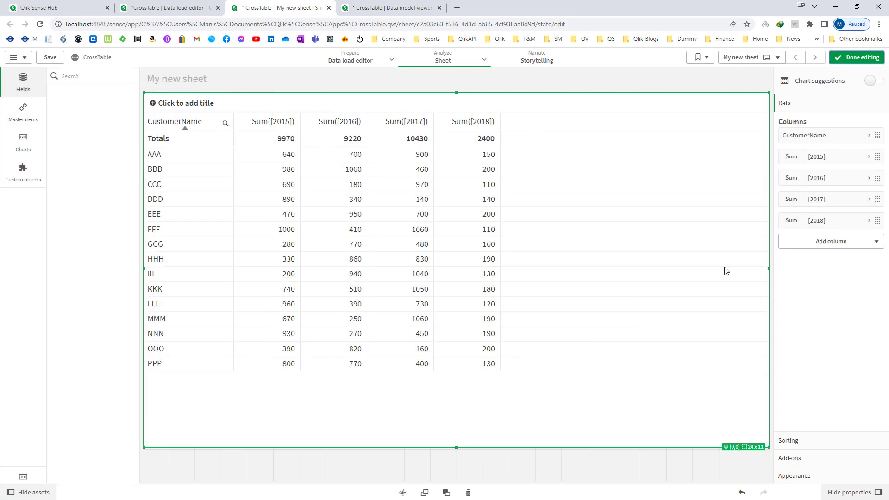
{"action": "left_click_drag", "start_coordinate": [767, 268], "coordinate": [545, 250]}
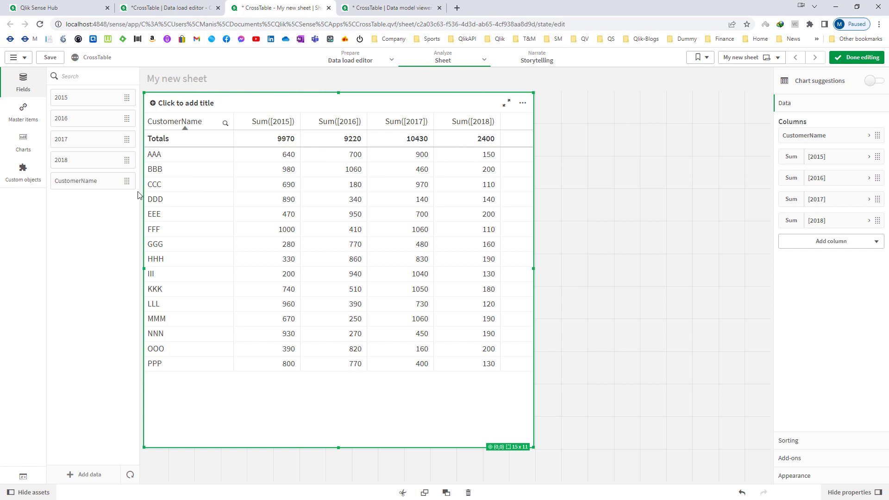
{"action": "left_click", "coordinate": [23, 141]}
{"action": "left_click_drag", "start_coordinate": [95, 304], "coordinate": [665, 210]}
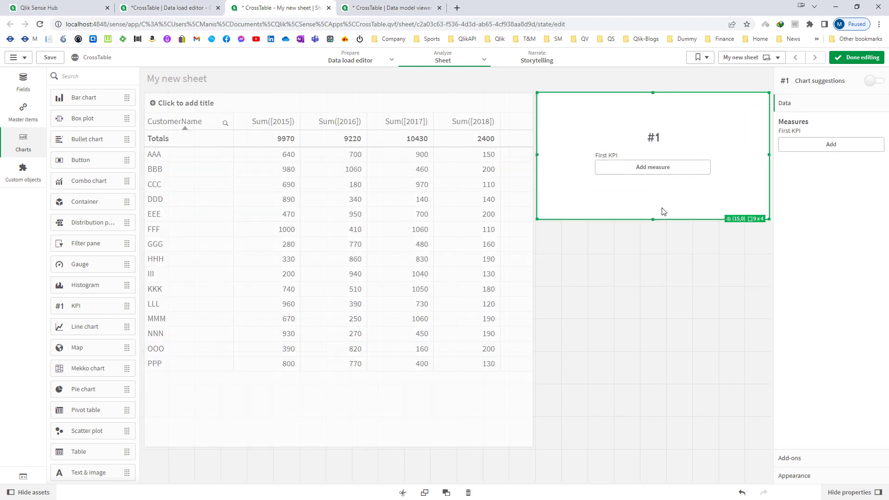
{"action": "left_click", "coordinate": [651, 168]}
{"action": "left_click", "coordinate": [751, 148]}
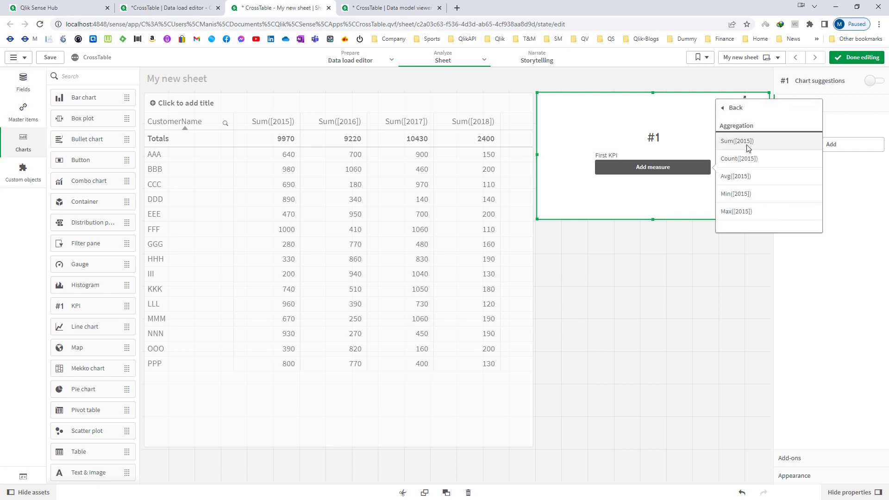
{"action": "left_click", "coordinate": [748, 147]}
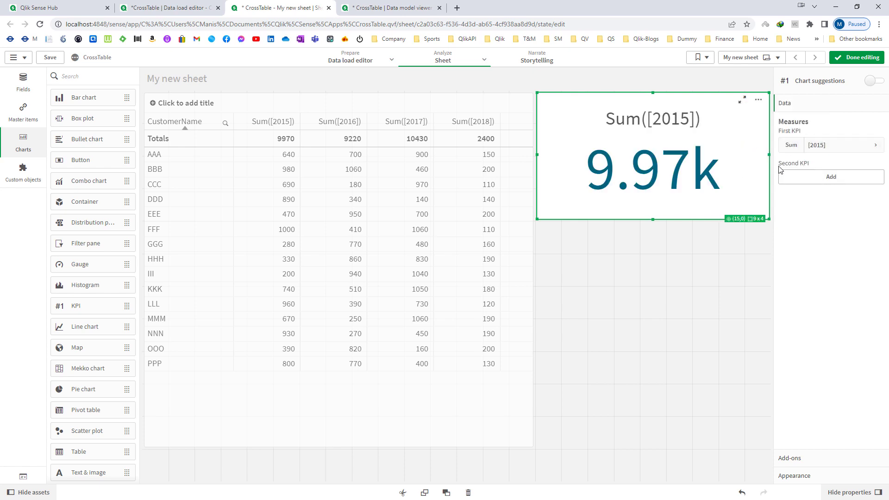
Change the KPI expression to Sum([2015]) + Sum([2016]) + Sum([2017]) + Sum([2018])
{"action": "left_click", "coordinate": [816, 147]}
{"action": "left_click", "coordinate": [866, 181]}
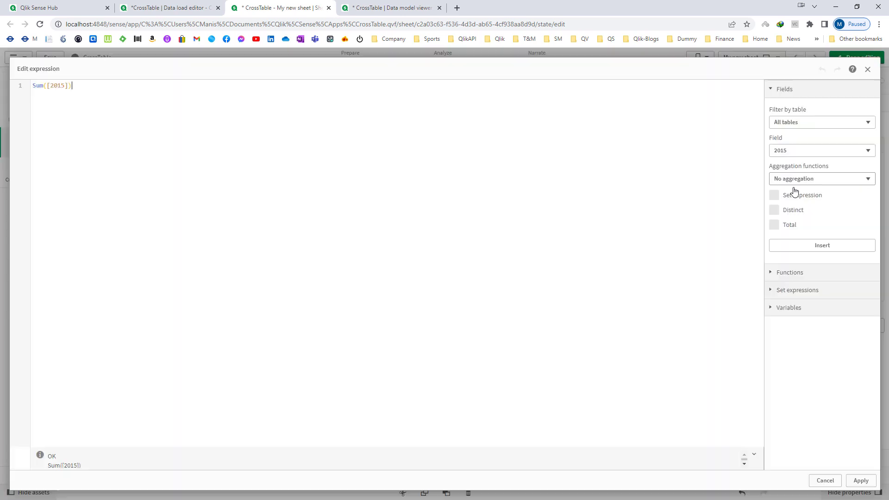
{"action": "left_click", "coordinate": [564, 230]}
{"action": "type", "text": "+"}
{"action": "type", "text": "Sum([2015])"}
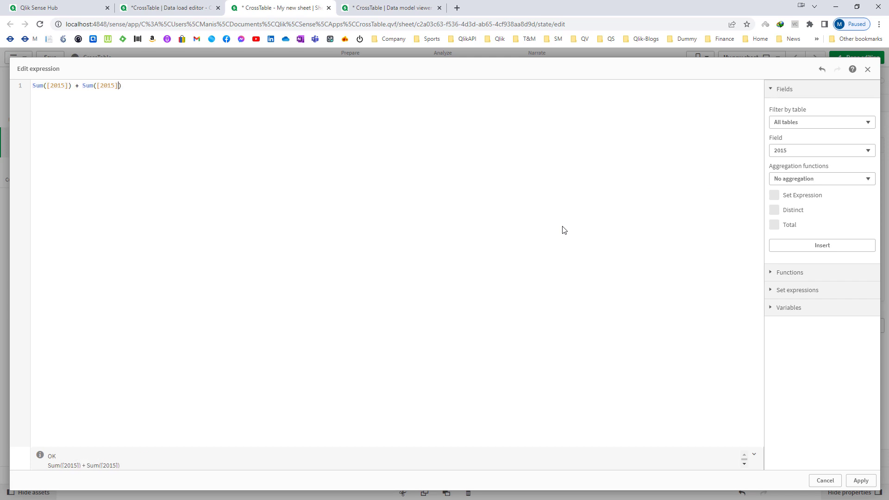
{"action": "key", "text": "Left"}
{"action": "key", "text": "Left"}
{"action": "key", "text": "BackSpace"}
{"action": "type", "text": "6"}
{"action": "key", "text": "End"}
{"action": "type", "text": "+"}
{"action": "type", "text": "Sum([2015])"}
{"action": "key", "text": "Left"}
{"action": "key", "text": "Left"}
{"action": "key", "text": "BackSpace"}
{"action": "type", "text": "7"}
{"action": "key", "text": "End"}
{"action": "type", "text": "+"}
{"action": "type", "text": "Sum([2015])"}
{"action": "key", "text": "Left"}
{"action": "key", "text": "Left"}
{"action": "key", "text": "BackSpace"}
{"action": "type", "text": "8"}
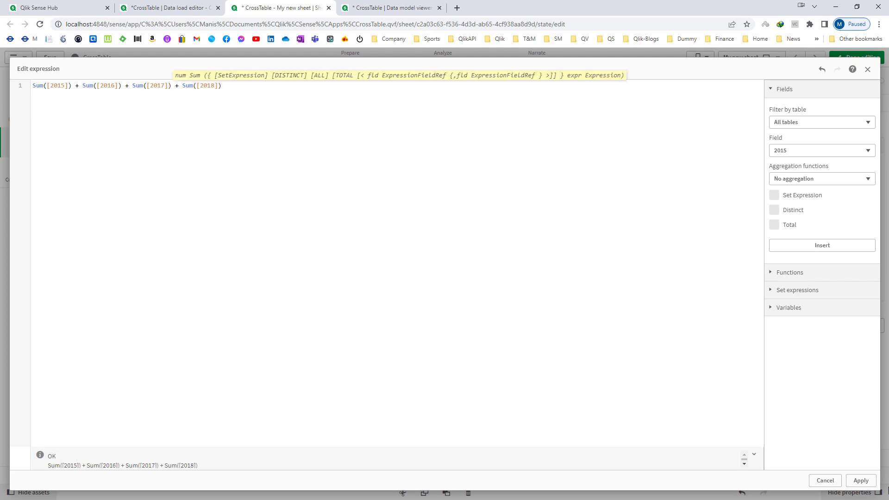
{"action": "left_click", "coordinate": [861, 480]}
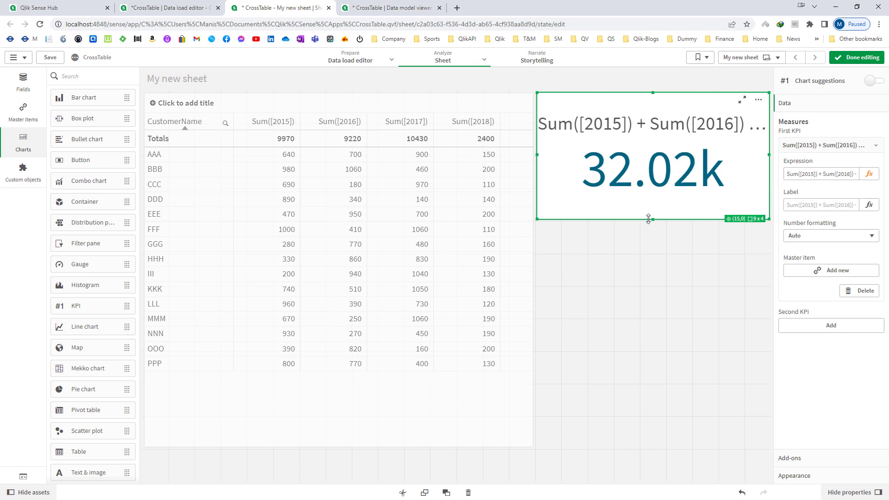
Reduce the KPI's height to 3 grid rows and label its measure Sales
{"action": "left_click_drag", "start_coordinate": [651, 220], "coordinate": [644, 183]}
{"action": "left_click", "coordinate": [817, 207]}
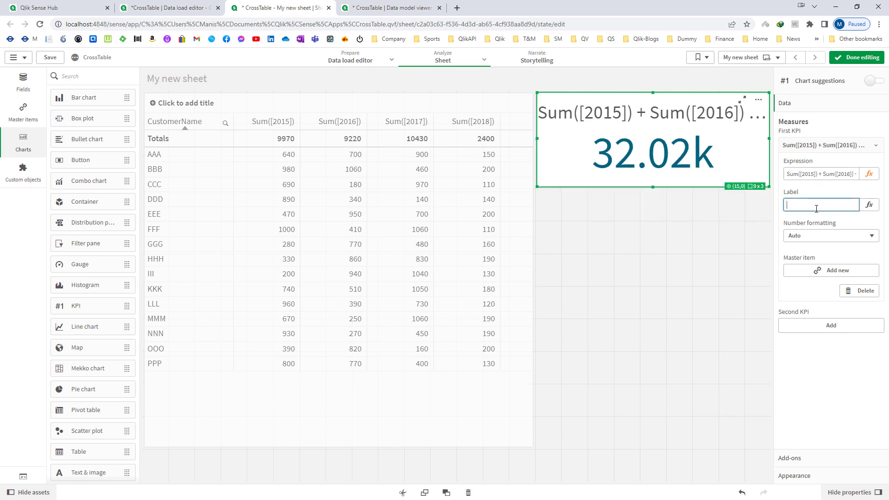
{"action": "type", "text": "Sales"}
{"action": "key", "text": "Return"}
Format the Sales KPI as Number with the 1,000 pattern and finish editing the sheet
{"action": "left_click", "coordinate": [816, 235]}
{"action": "left_click", "coordinate": [800, 255]}
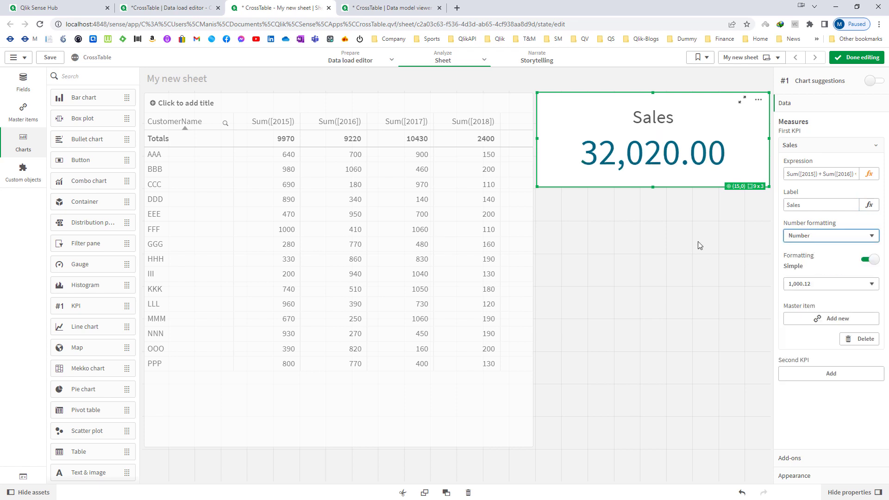
{"action": "left_click", "coordinate": [803, 284]}
{"action": "left_click", "coordinate": [804, 301]}
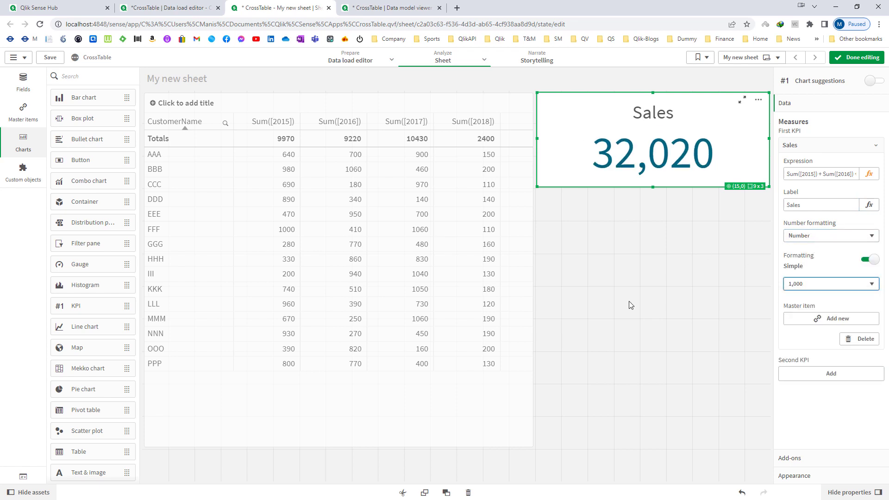
{"action": "left_click", "coordinate": [854, 58]}
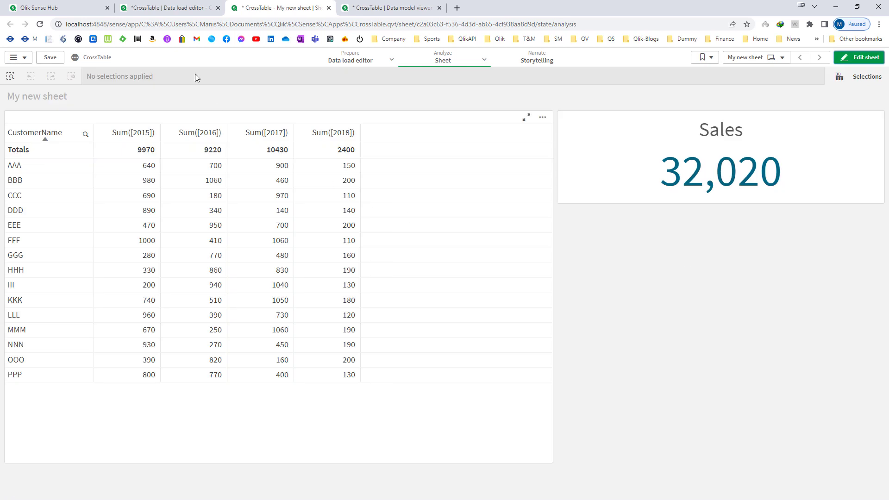
Review the year fields up to 2018 in the load script and return to the sheet
{"action": "left_click", "coordinate": [195, 10]}
{"action": "left_click_drag", "start_coordinate": [188, 151], "coordinate": [159, 152]}
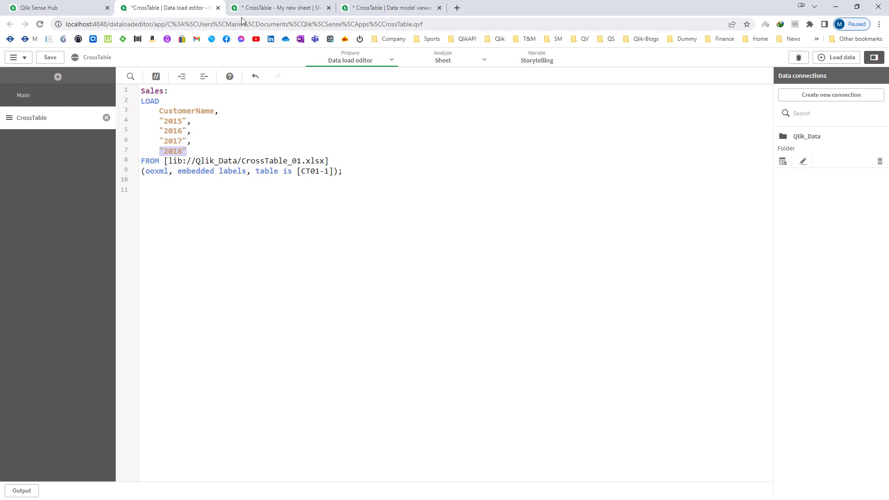
{"action": "left_click", "coordinate": [278, 8]}
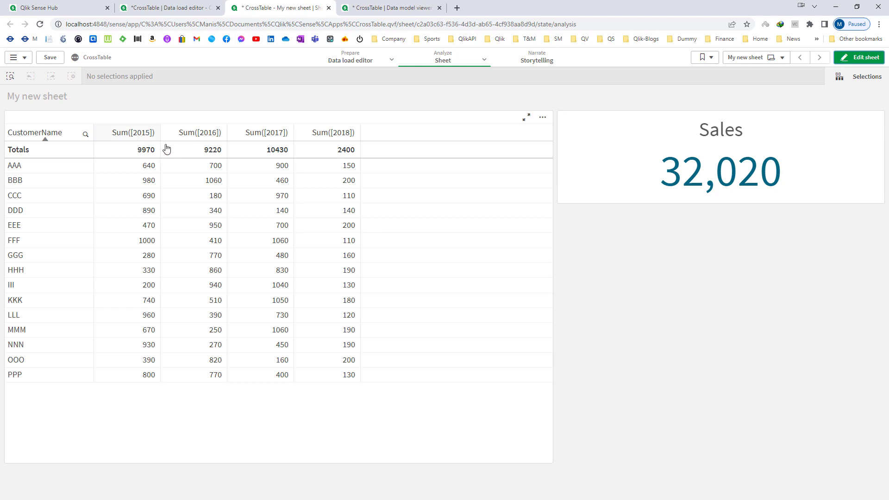
Add a filter pane with the CustomerName dimension below the Sales KPI, resize it and finish editing
{"action": "left_click", "coordinate": [862, 57]}
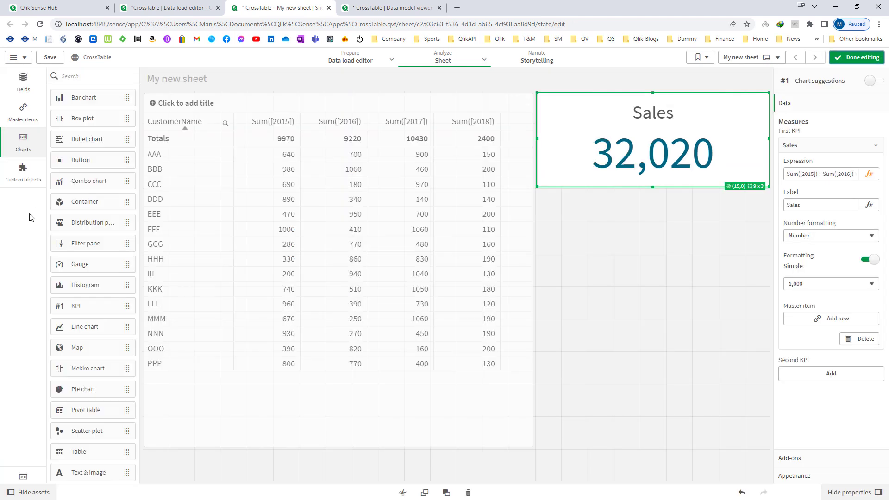
{"action": "left_click", "coordinate": [24, 143]}
{"action": "left_click", "coordinate": [23, 143]}
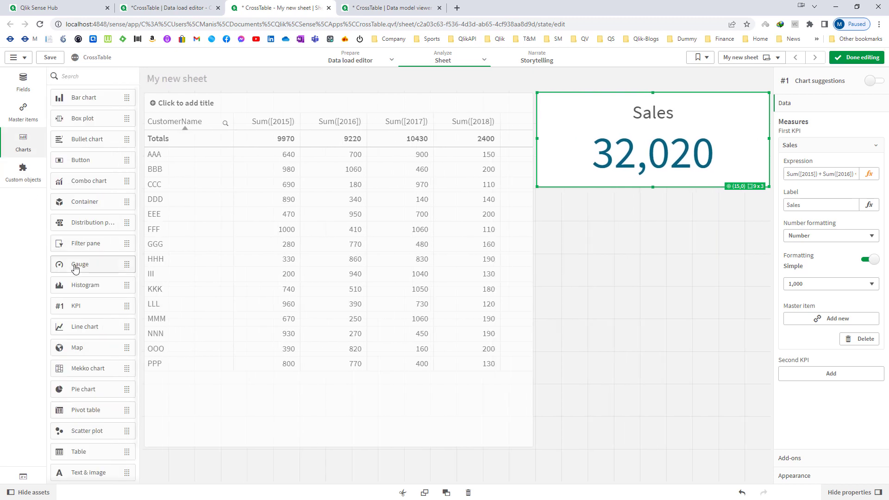
{"action": "left_click_drag", "start_coordinate": [79, 246], "coordinate": [565, 255]}
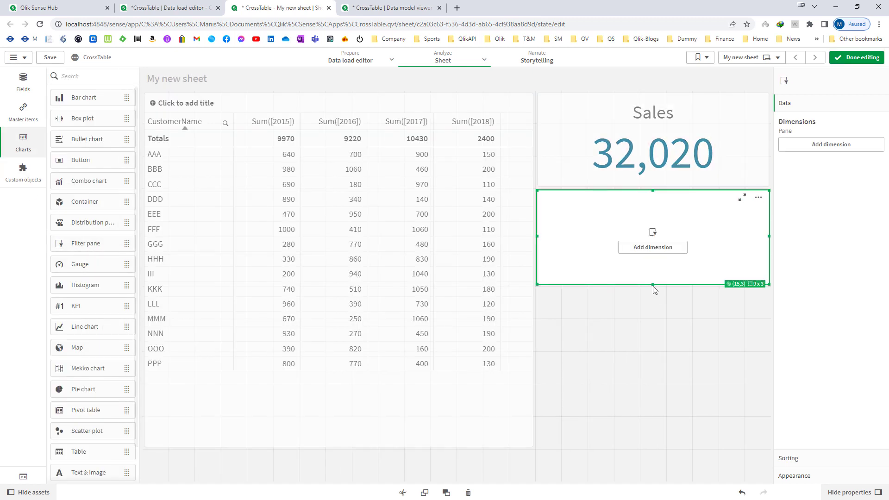
{"action": "left_click", "coordinate": [648, 287]}
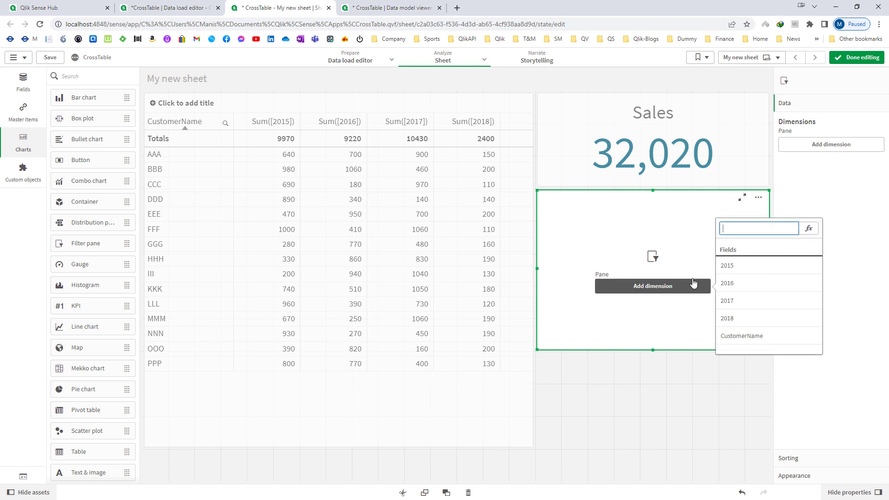
{"action": "left_click", "coordinate": [734, 336]}
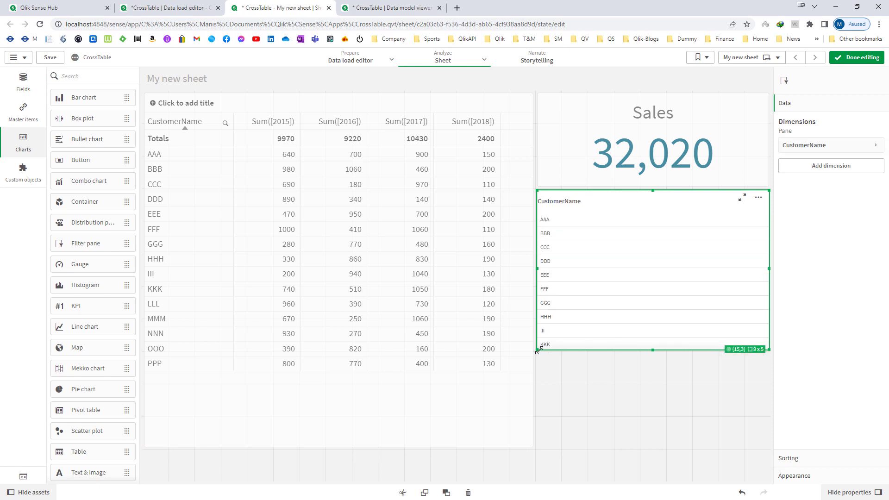
{"action": "key", "text": "ctrl+e"}
Filter the sheet to customers CCC, DDD and EEE, and clear all selections
{"action": "left_click_drag", "start_coordinate": [727, 264], "coordinate": [727, 292]}
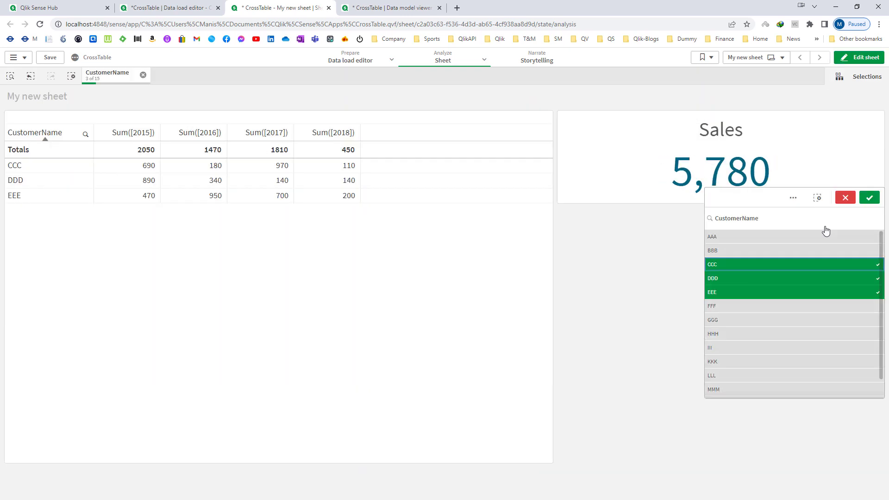
{"action": "left_click", "coordinate": [868, 198]}
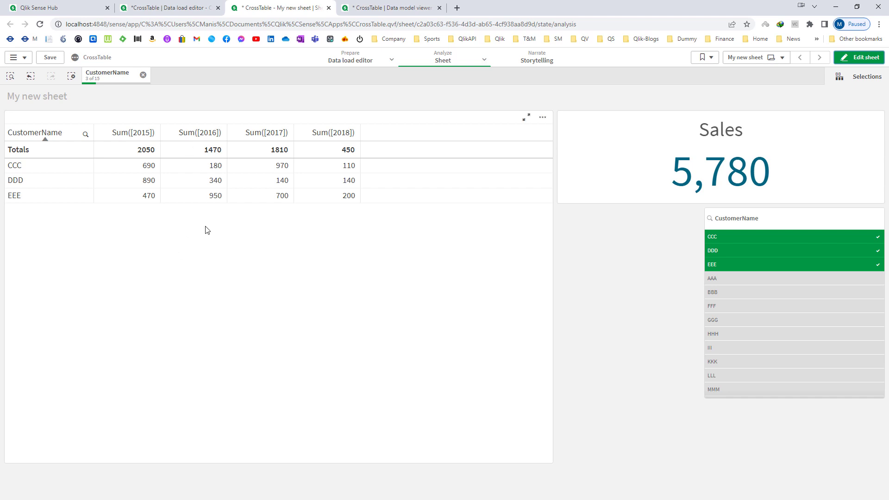
{"action": "left_click", "coordinate": [71, 75]}
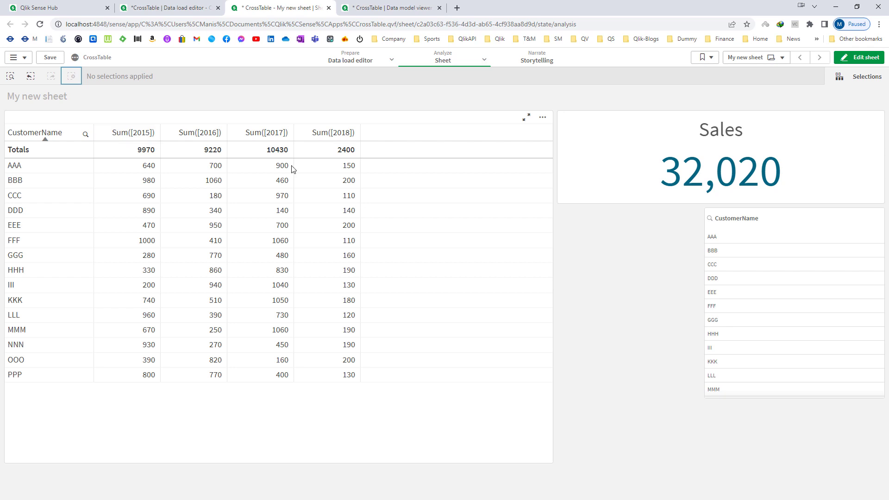
In the data load editor, begin the prefix CrossTable(Year, on a new line between the Sales: label and LOAD
{"action": "key", "text": "ctrl+shift+Tab"}
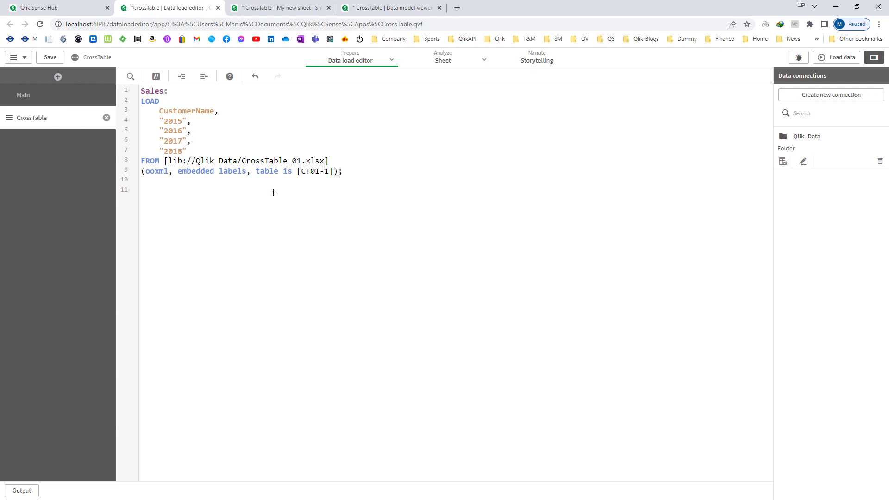
{"action": "key", "text": "Return"}
{"action": "key", "text": "Up"}
{"action": "type", "text": "C"}
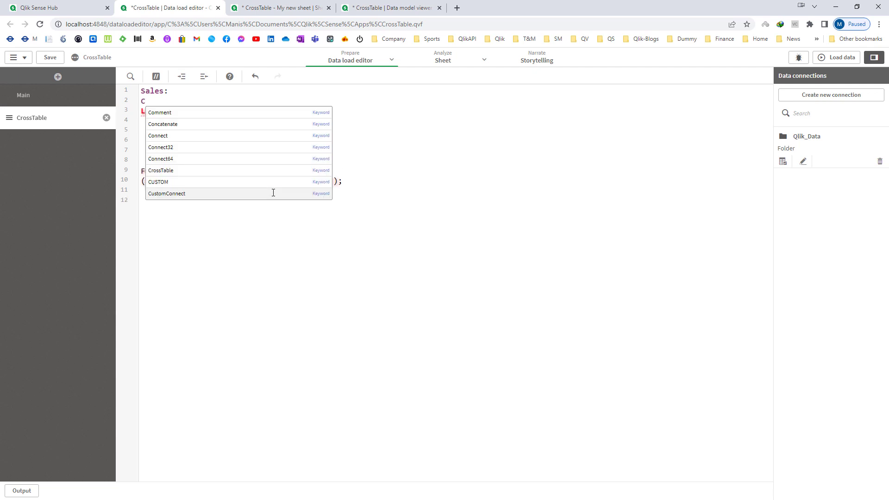
{"action": "type", "text": "rossTable("}
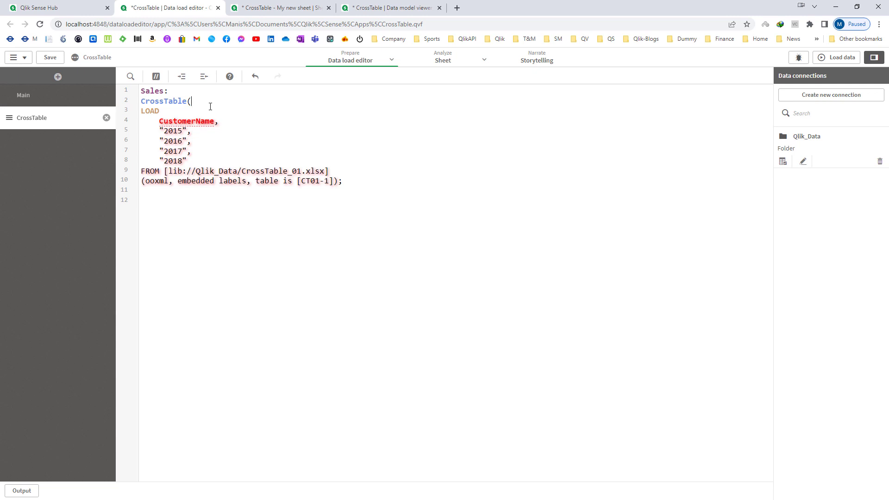
{"action": "type", "text": "Year,"}
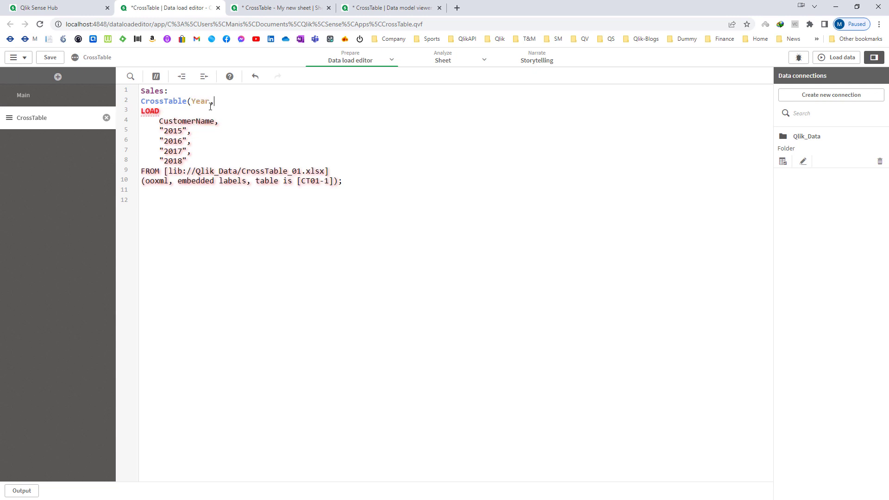
Enter Jan-2022, Feb-2022 after the "2015" field as example attribute headings, and remove them again
{"action": "left_click_drag", "start_coordinate": [158, 133], "coordinate": [192, 160]}
{"action": "left_click", "coordinate": [197, 133]}
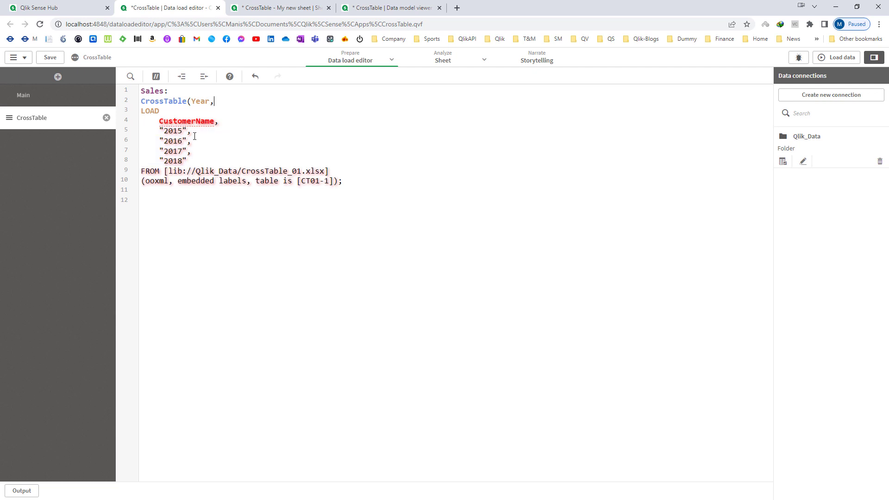
{"action": "type", "text": "Jan-2022, Feb-2022"}
{"action": "key", "text": "shift+Left"}
{"action": "key", "text": "shift+Left"}
{"action": "key", "text": "shift+Left"}
{"action": "key", "text": "shift+Left"}
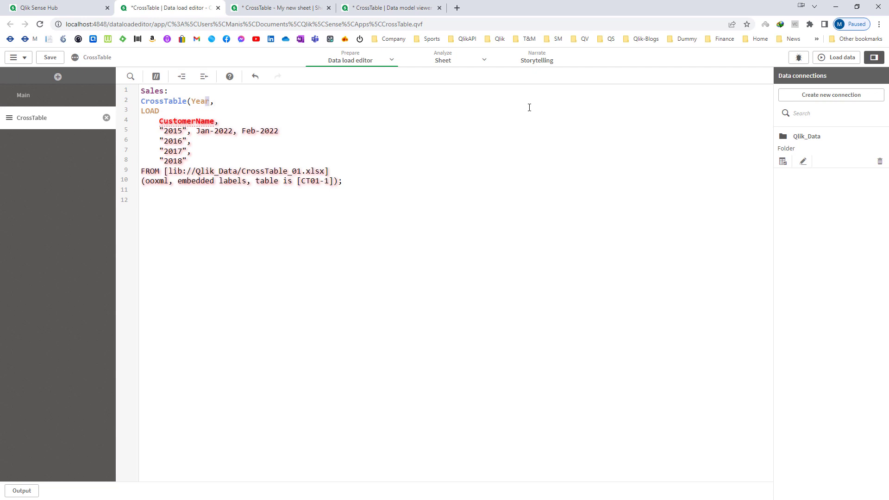
{"action": "key", "text": "Down"}
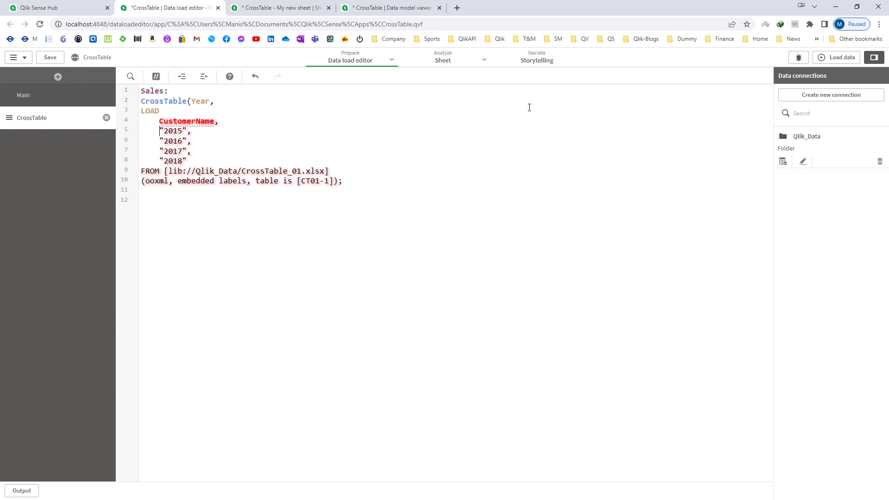
Complete the prefix on line 2 of the load script as CrossTable(Year, Sales, 1)
{"action": "key", "text": "shift+Down"}
{"action": "key", "text": "shift+Down"}
{"action": "key", "text": "shift+Down"}
{"action": "key", "text": "shift+End"}
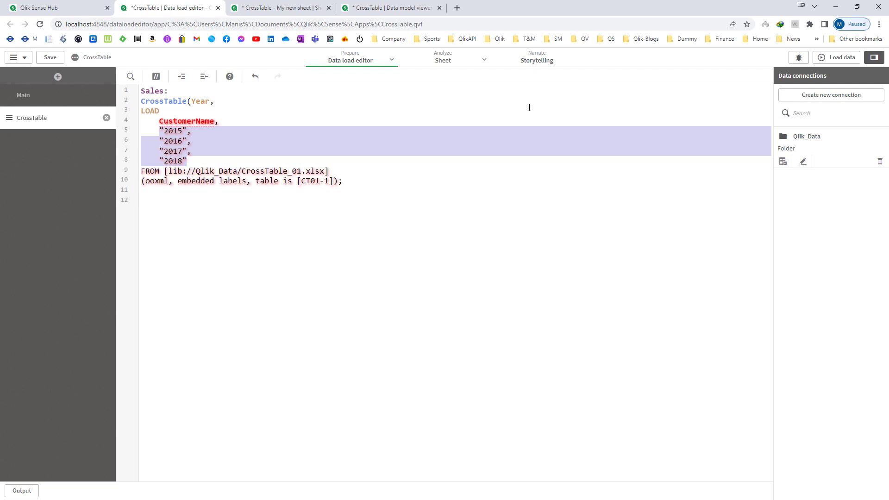
{"action": "key", "text": "Up"}
{"action": "key", "text": "Up"}
{"action": "key", "text": "Up"}
{"action": "key", "text": "Up"}
{"action": "key", "text": "Up"}
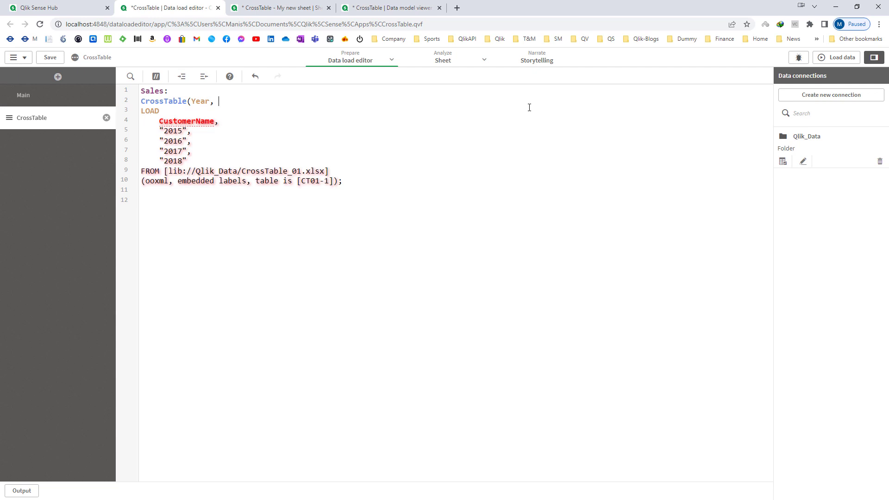
{"action": "type", "text": "Sales"}
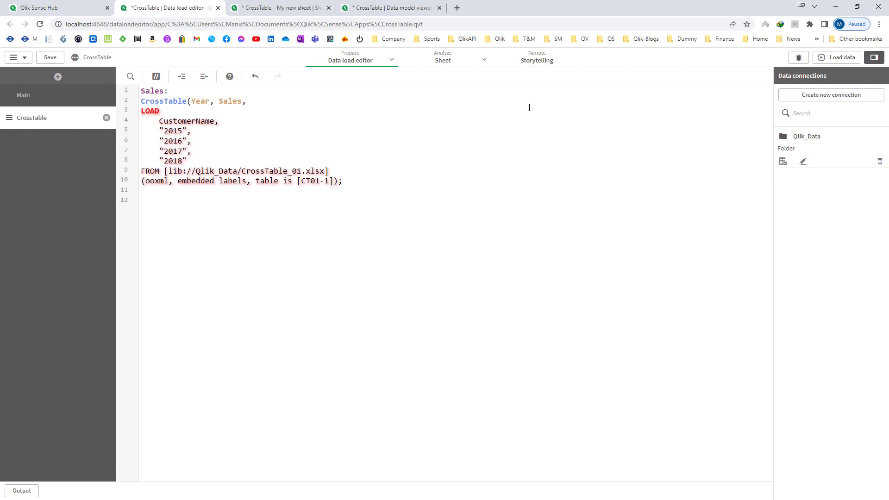
{"action": "type", "text": ", 1)"}
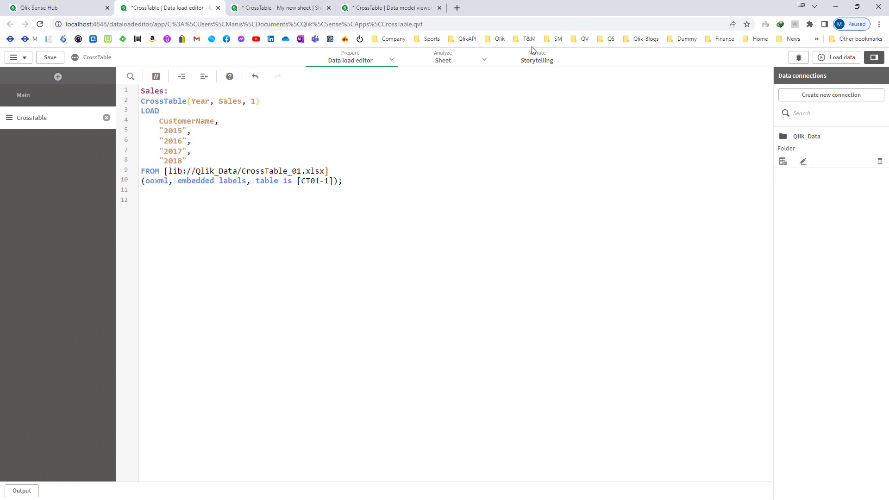
Remove the third argument from the CrossTable prefix and enter 1 again
{"action": "key", "text": "BackSpace"}
{"action": "key", "text": "BackSpace"}
{"action": "key", "text": "BackSpace"}
{"action": "type", "text": ")"}
{"action": "type", "text": ", 1"}
{"action": "key", "text": "shift+Left"}
Compare the "2015" to "2018" fields and the CustomerName field with the last argument of the CrossTable prefix
{"action": "left_click", "coordinate": [204, 151]}
{"action": "left_click", "coordinate": [161, 131]}
{"action": "key", "text": "shift+Down"}
{"action": "key", "text": "shift+Down"}
{"action": "key", "text": "shift+Down"}
{"action": "key", "text": "shift+End"}
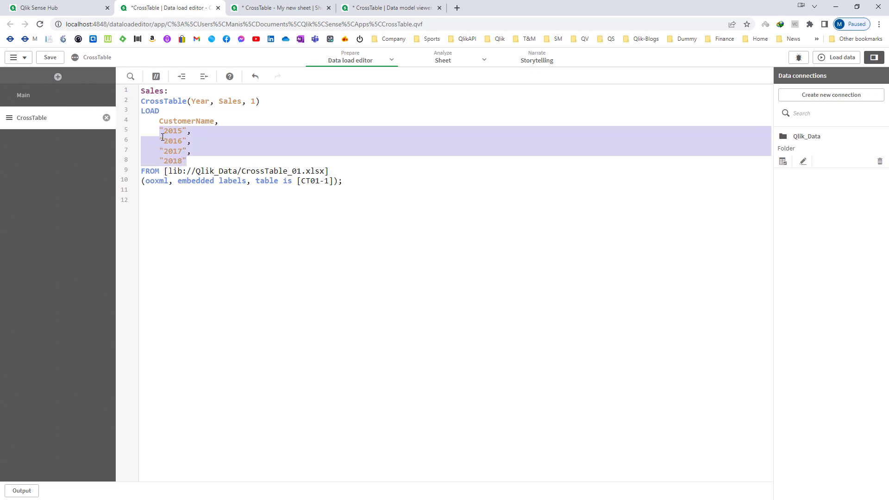
{"action": "left_click", "coordinate": [162, 132]}
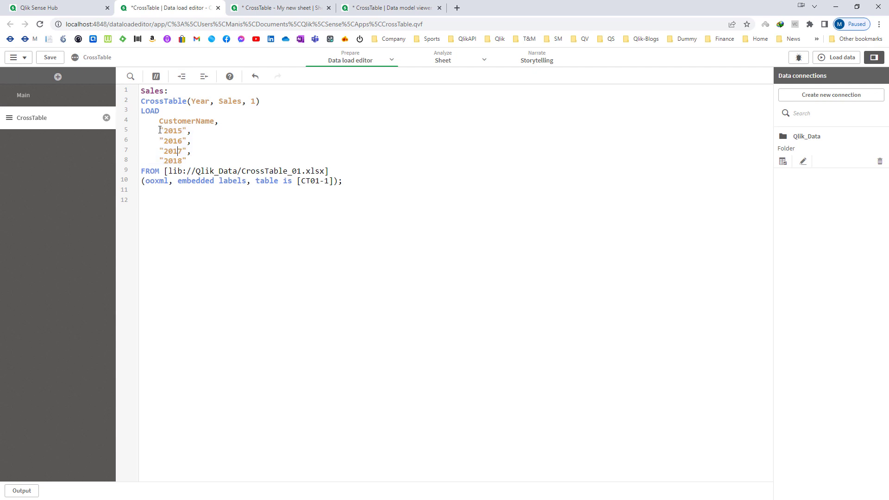
{"action": "left_click_drag", "start_coordinate": [161, 131], "coordinate": [188, 159]}
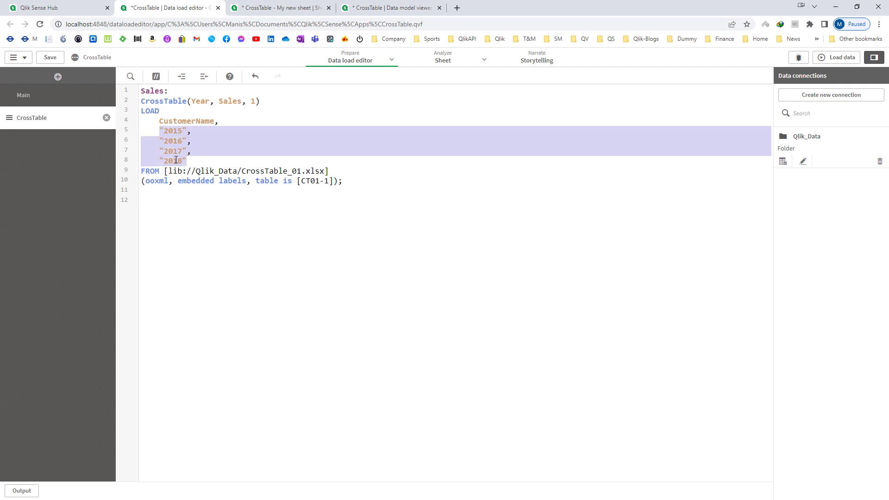
{"action": "double_click", "coordinate": [180, 121]}
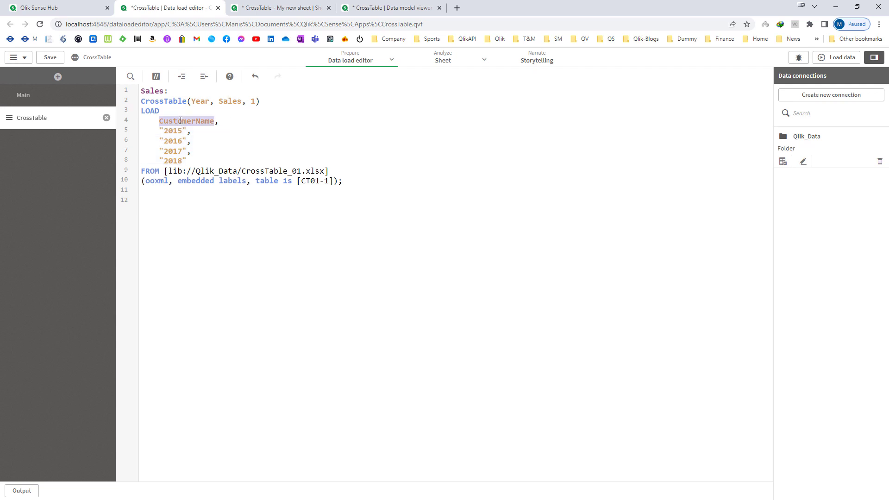
{"action": "double_click", "coordinate": [253, 101]}
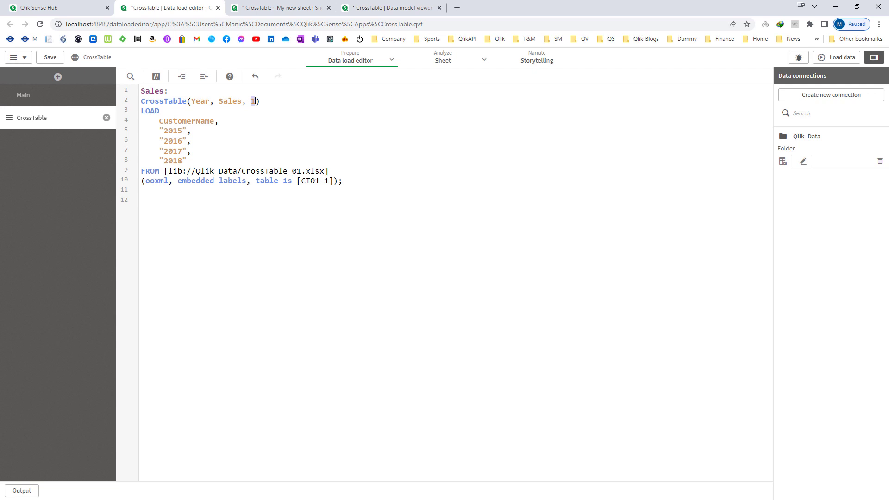
Load the data with the CrossTable script and close the load progress dialog
{"action": "left_click", "coordinate": [263, 103]}
{"action": "left_click", "coordinate": [837, 62]}
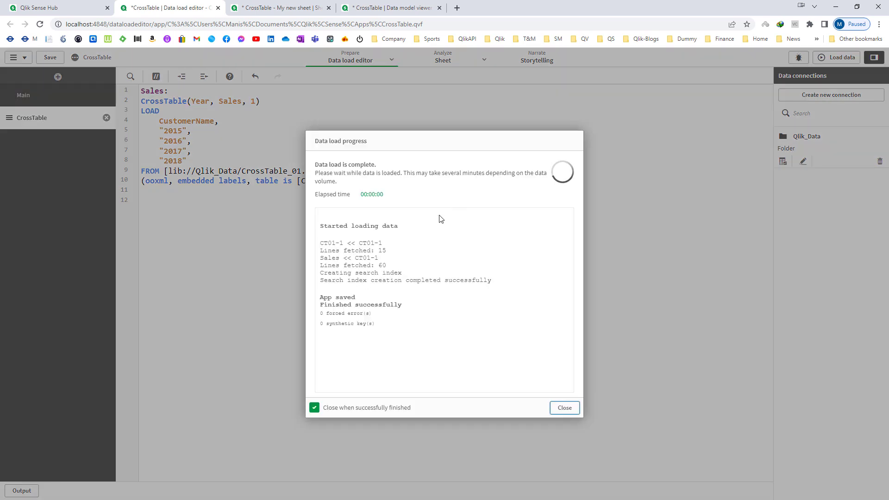
{"action": "left_click", "coordinate": [564, 408]}
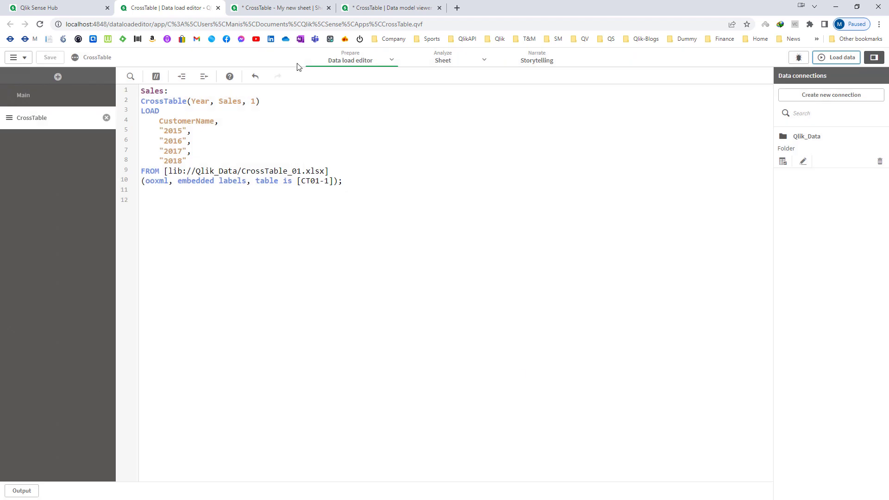
Put My new sheet in edit mode and delete the Sum columns for 2015, 2016, 2017 and 2018 from the table
{"action": "left_click", "coordinate": [260, 8]}
{"action": "left_click", "coordinate": [852, 59]}
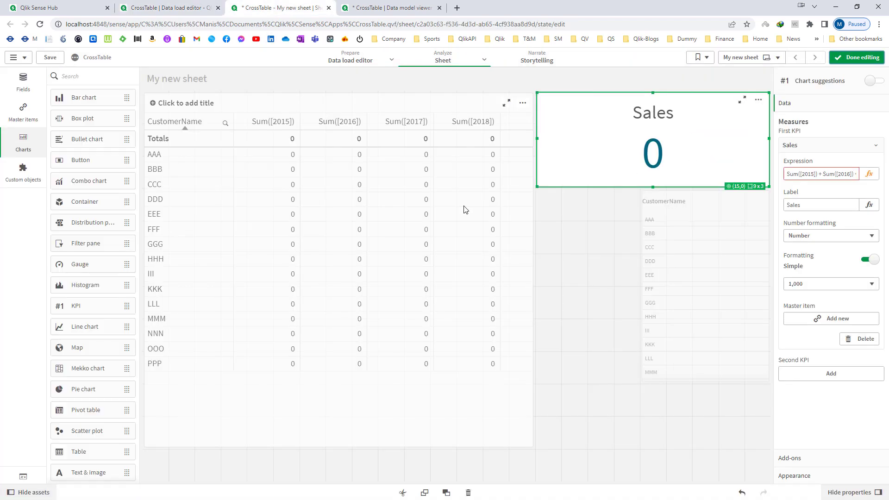
{"action": "right_click", "coordinate": [399, 155]}
{"action": "right_click", "coordinate": [811, 137]}
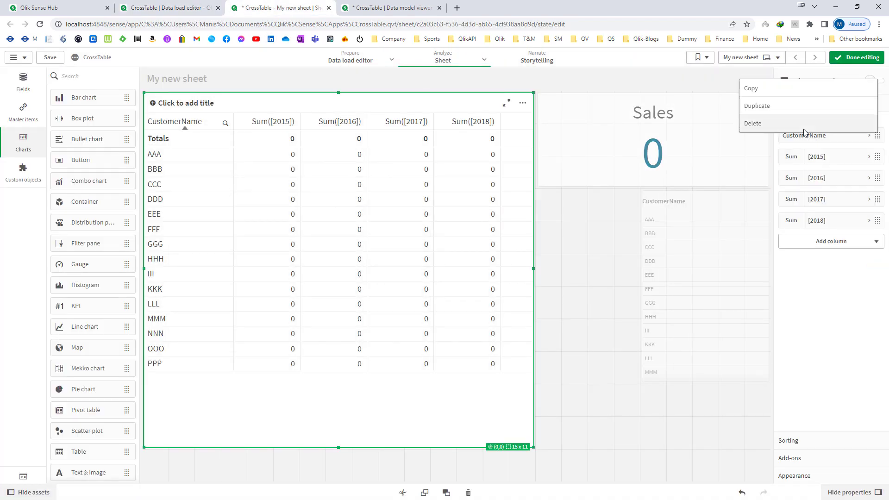
{"action": "right_click", "coordinate": [818, 160]}
{"action": "left_click", "coordinate": [817, 144]}
{"action": "right_click", "coordinate": [814, 162]}
{"action": "left_click", "coordinate": [814, 153]}
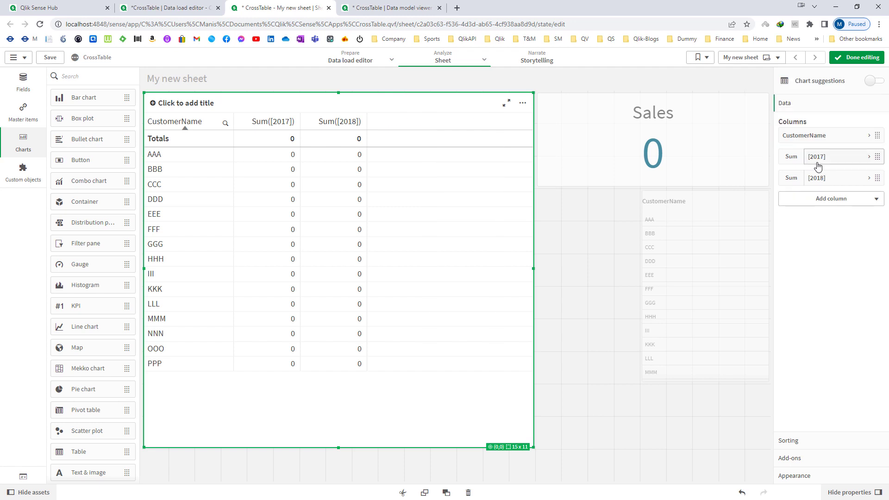
{"action": "left_click", "coordinate": [811, 157]}
{"action": "right_click", "coordinate": [810, 159]}
{"action": "left_click", "coordinate": [811, 145]}
{"action": "right_click", "coordinate": [813, 157]}
{"action": "left_click", "coordinate": [814, 145]}
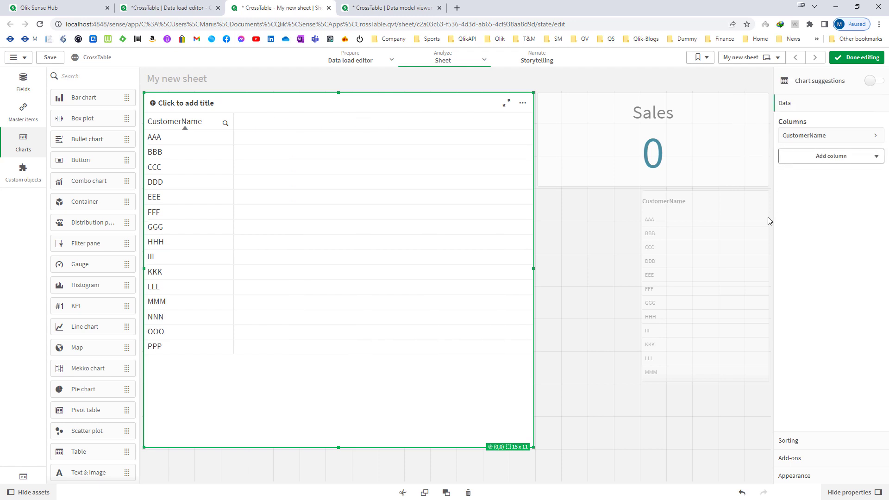
Add the Year field as a dimension and Sum(Sales) as a measure to the table, and finish editing
{"action": "left_click", "coordinate": [24, 86]}
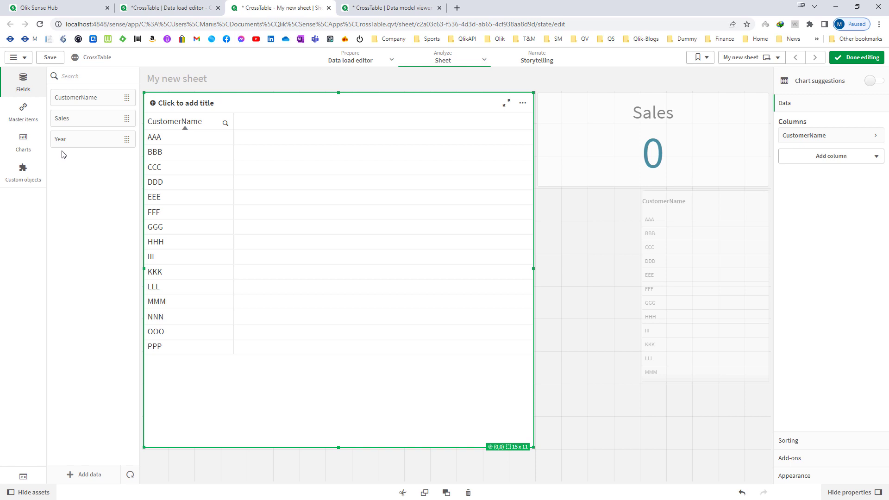
{"action": "left_click_drag", "start_coordinate": [72, 143], "coordinate": [302, 242]}
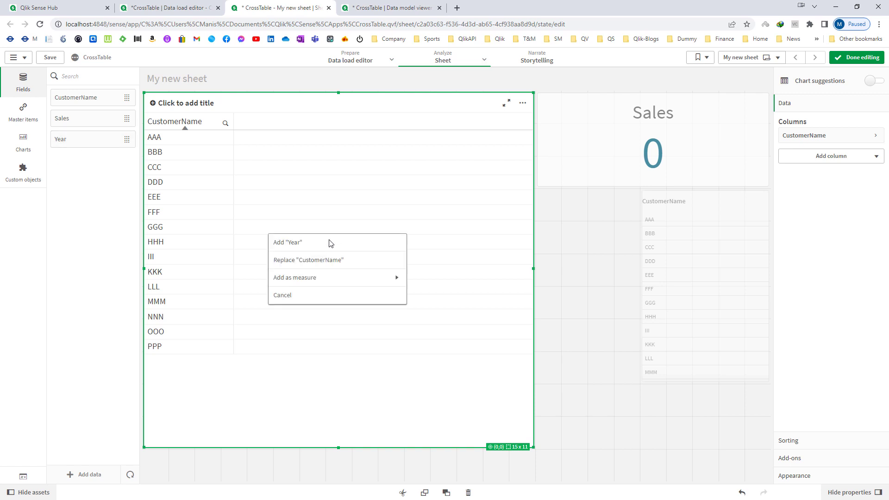
{"action": "left_click", "coordinate": [302, 244]}
{"action": "left_click_drag", "start_coordinate": [85, 124], "coordinate": [301, 240]}
{"action": "left_click", "coordinate": [310, 276]}
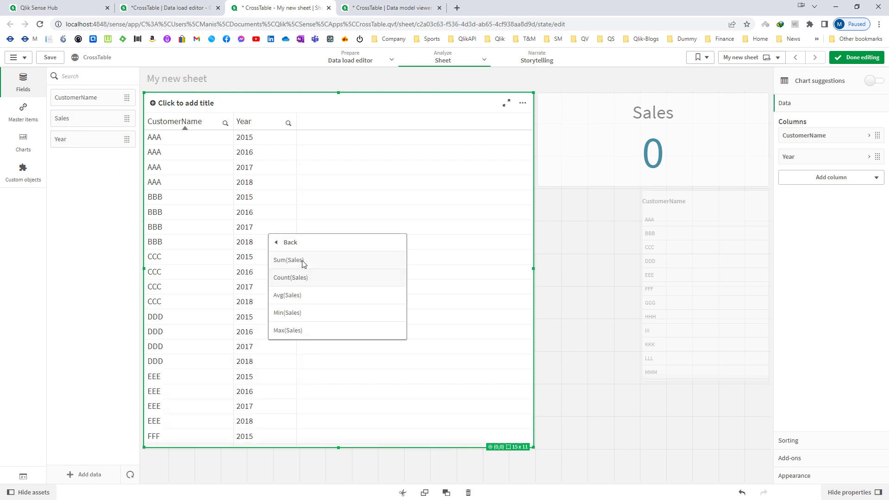
{"action": "left_click", "coordinate": [303, 260]}
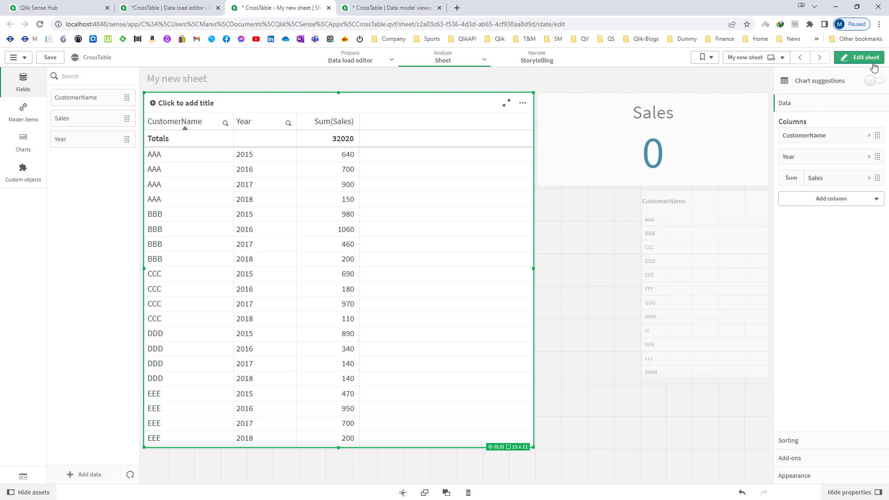
{"action": "left_click", "coordinate": [857, 57]}
In the data load editor, examine how the CustomerName field relates to the CrossTable prefix's third argument
{"action": "left_click", "coordinate": [169, 8]}
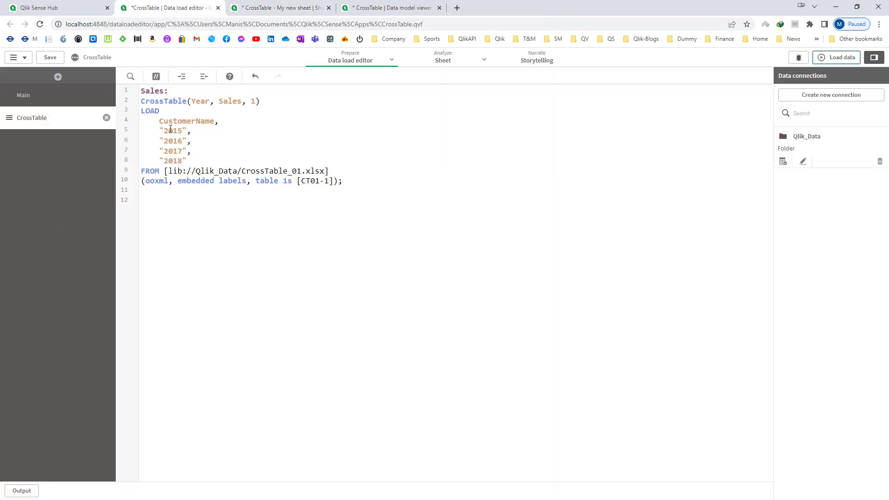
{"action": "left_click_drag", "start_coordinate": [161, 124], "coordinate": [215, 124]}
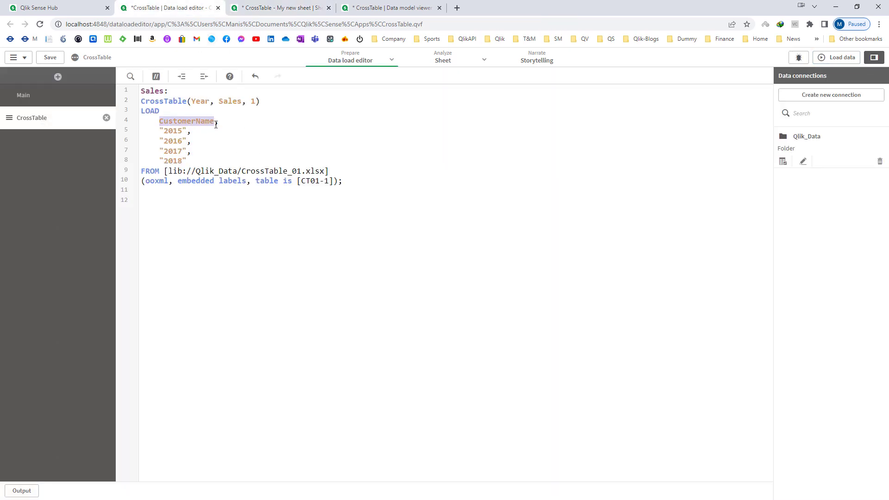
{"action": "double_click", "coordinate": [253, 102]}
{"action": "double_click", "coordinate": [193, 122]}
{"action": "key", "text": "ctrl+c"}
Return to My new sheet in edit mode and set the Sales KPI's expression to SUM(Sales)
{"action": "left_click", "coordinate": [304, 10]}
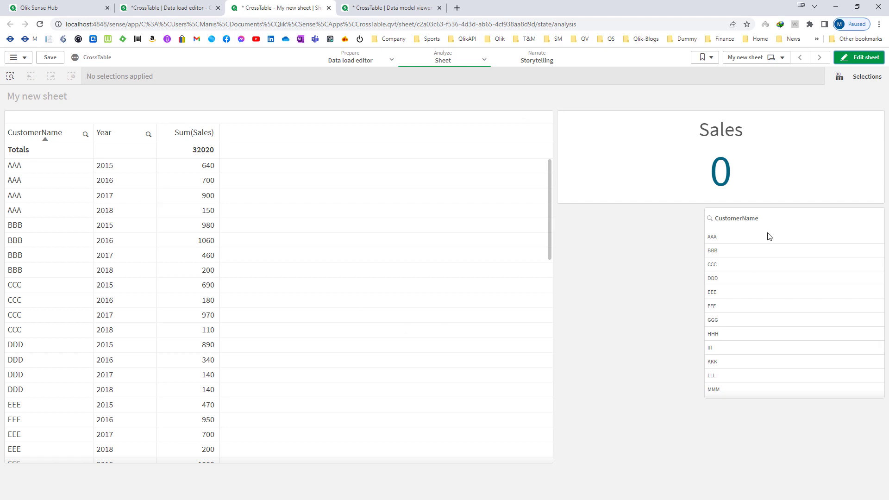
{"action": "left_click", "coordinate": [858, 57]}
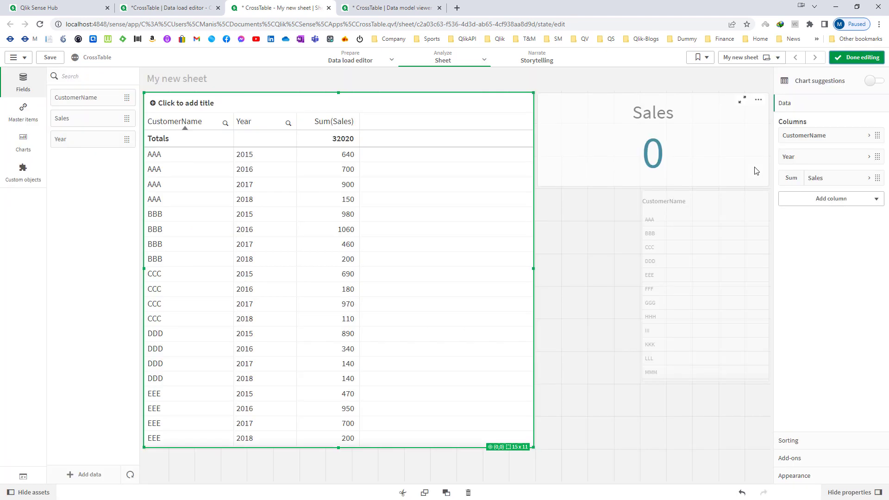
{"action": "left_click", "coordinate": [733, 151]}
{"action": "left_click", "coordinate": [869, 173]}
{"action": "key", "text": "ctrl+a"}
{"action": "type", "text": "SUM(Sales)"}
{"action": "left_click", "coordinate": [860, 480]}
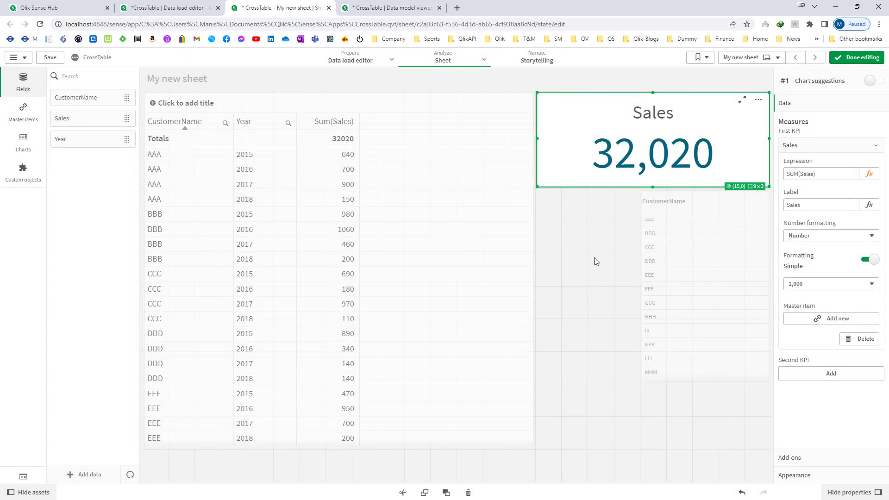
Compare the year fields in the load script with the Year column of the sheet's table
{"action": "left_click", "coordinate": [667, 282]}
{"action": "left_click", "coordinate": [452, 258]}
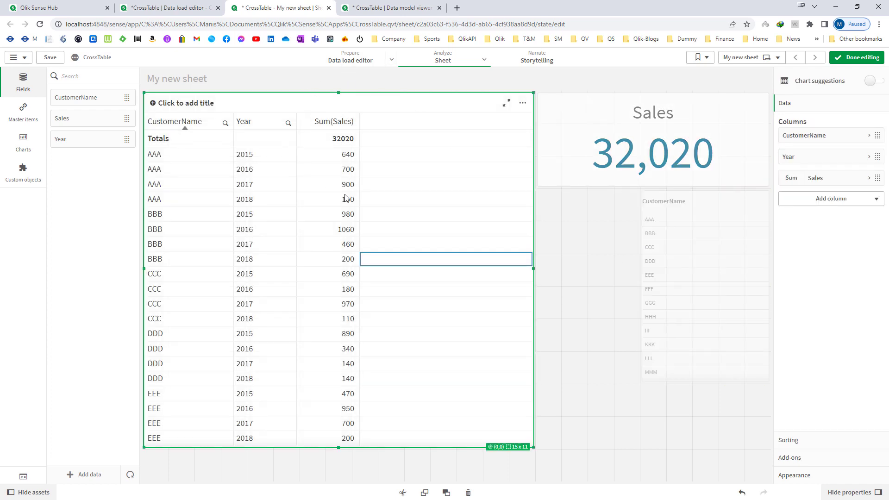
{"action": "left_click", "coordinate": [180, 9]}
{"action": "left_click", "coordinate": [189, 162]}
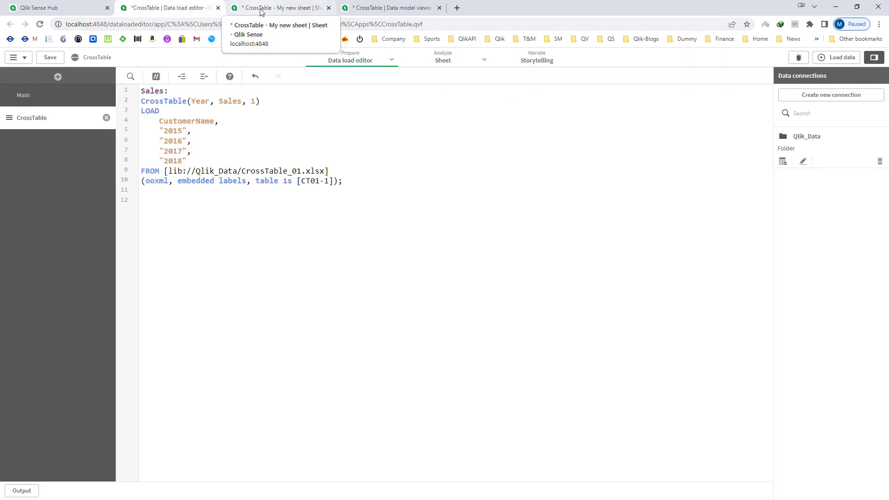
{"action": "left_click", "coordinate": [261, 10]}
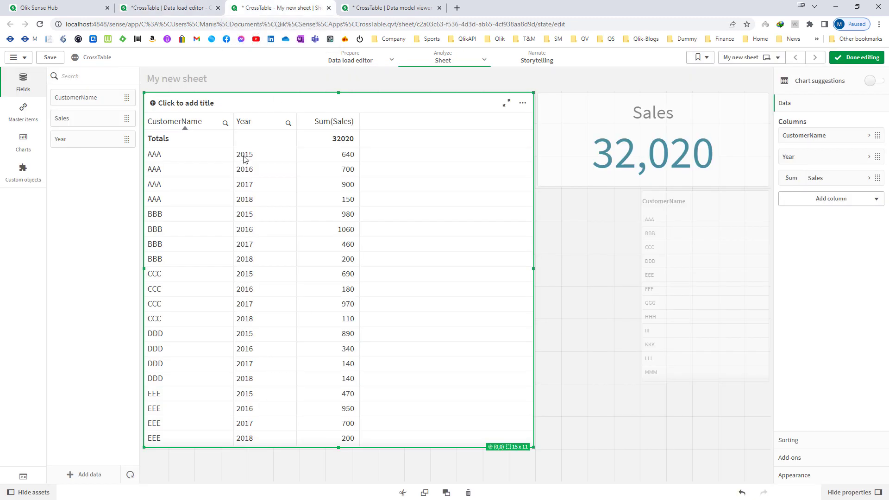
Add a filter pane with the Year dimension below the Sales KPI, beside the CustomerName filter pane
{"action": "left_click", "coordinate": [23, 145]}
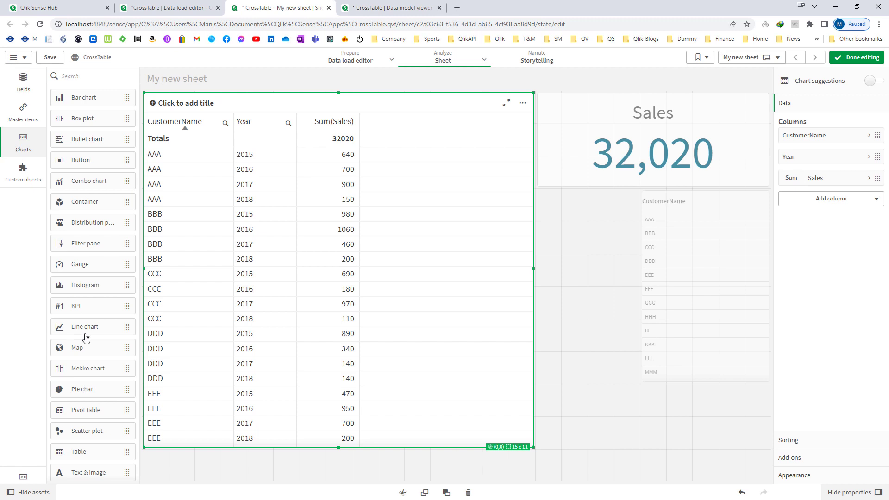
{"action": "left_click_drag", "start_coordinate": [86, 244], "coordinate": [588, 238]}
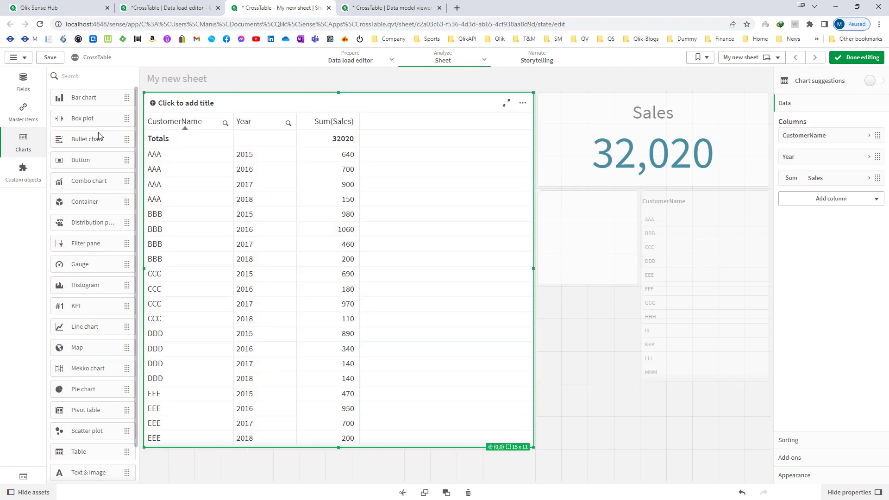
{"action": "left_click", "coordinate": [23, 83]}
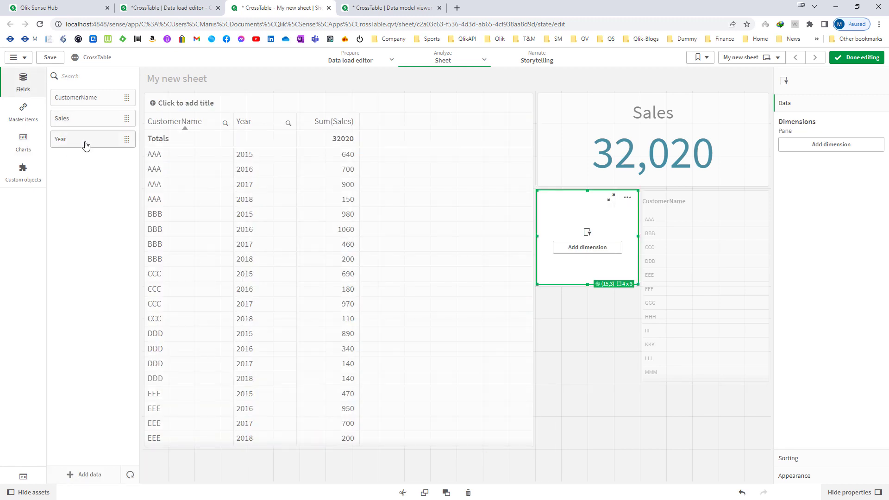
{"action": "left_click_drag", "start_coordinate": [86, 145], "coordinate": [537, 234]}
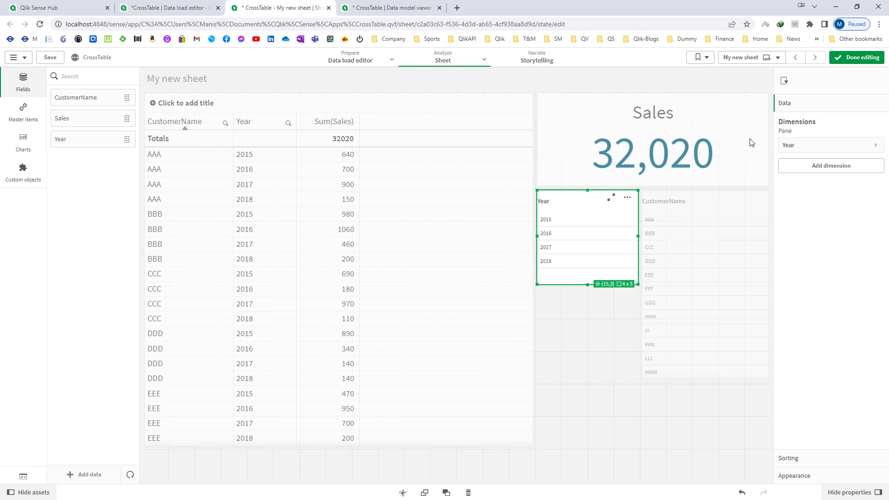
Finish editing the sheet and filter it to the year 2017
{"action": "left_click", "coordinate": [856, 62]}
{"action": "left_click", "coordinate": [602, 264]}
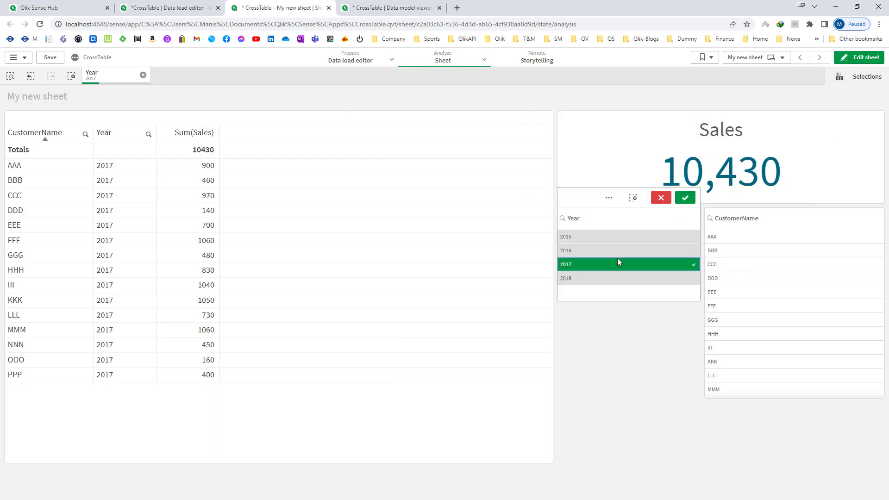
{"action": "left_click", "coordinate": [684, 199]}
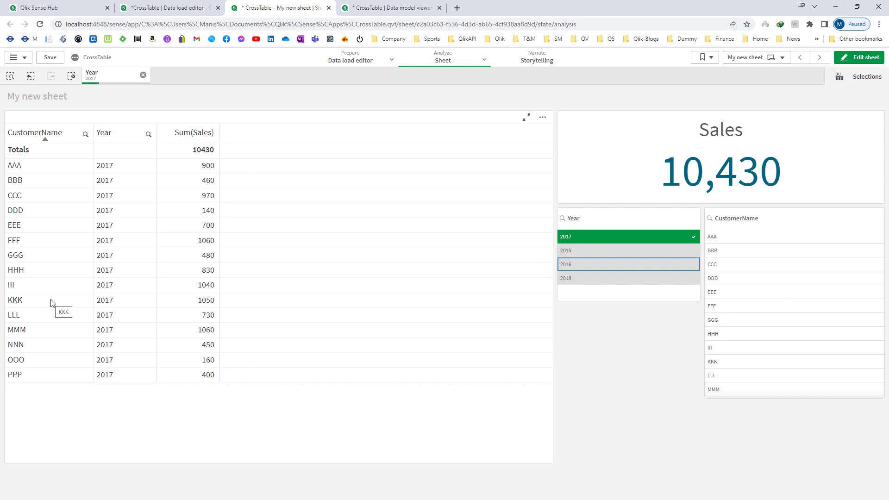
Replace the load script's entire field list with *, reload the data and view the result on My new sheet
{"action": "left_click", "coordinate": [169, 7]}
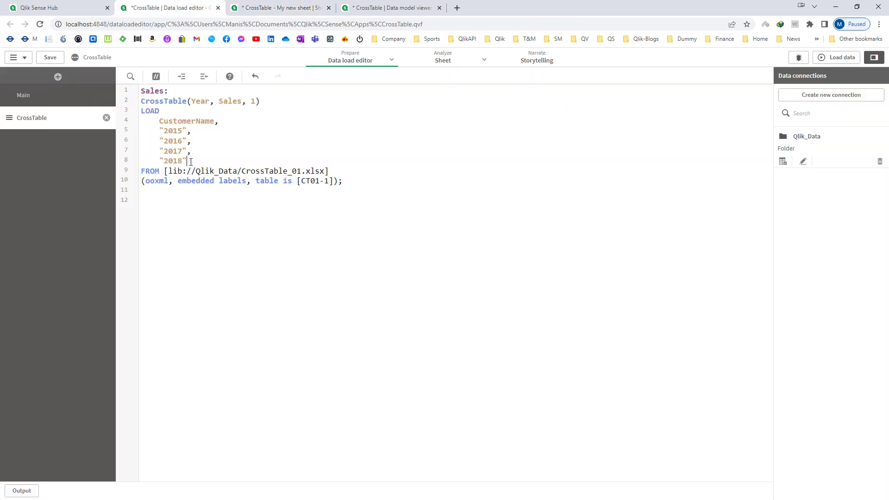
{"action": "left_click_drag", "start_coordinate": [171, 135], "coordinate": [160, 124]}
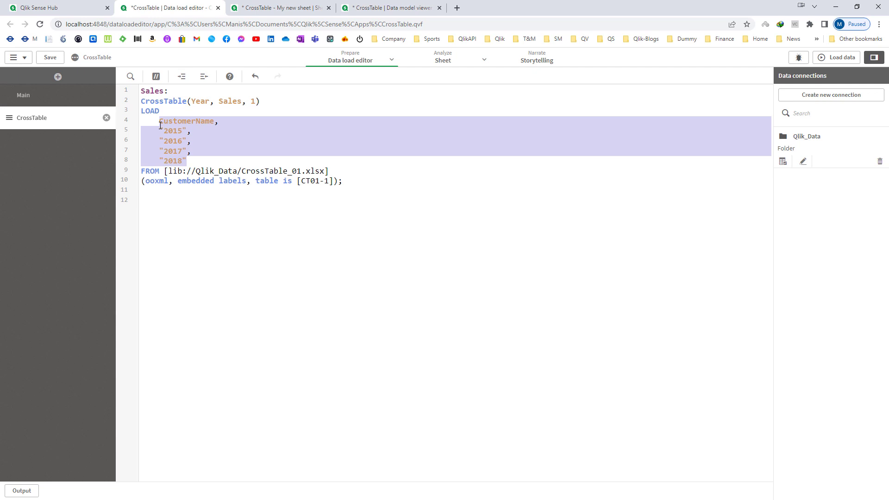
{"action": "type", "text": "*"}
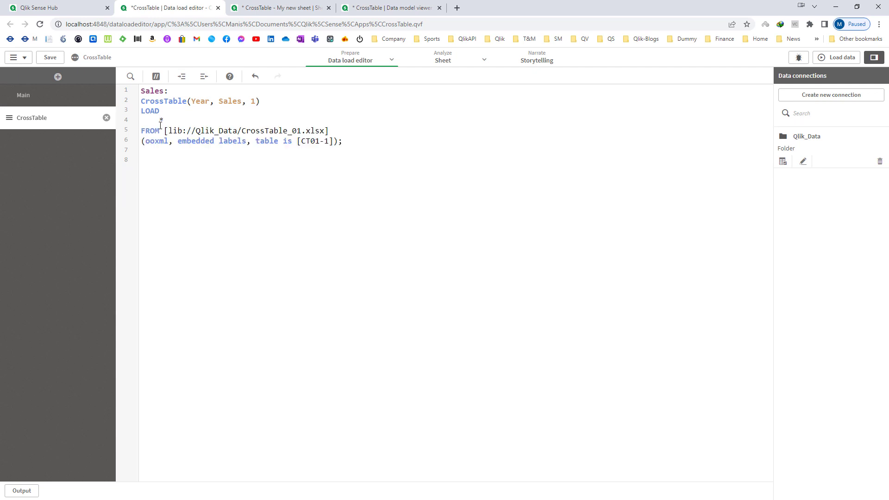
{"action": "left_click", "coordinate": [839, 57]}
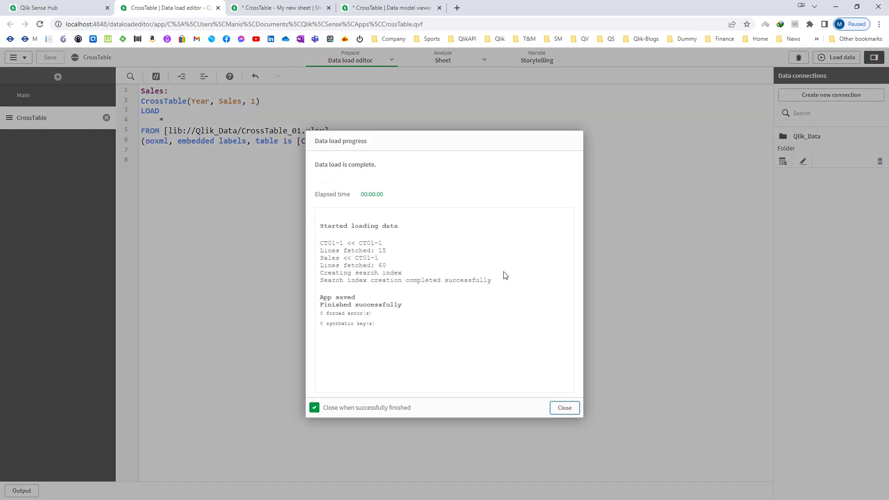
{"action": "left_click", "coordinate": [280, 8]}
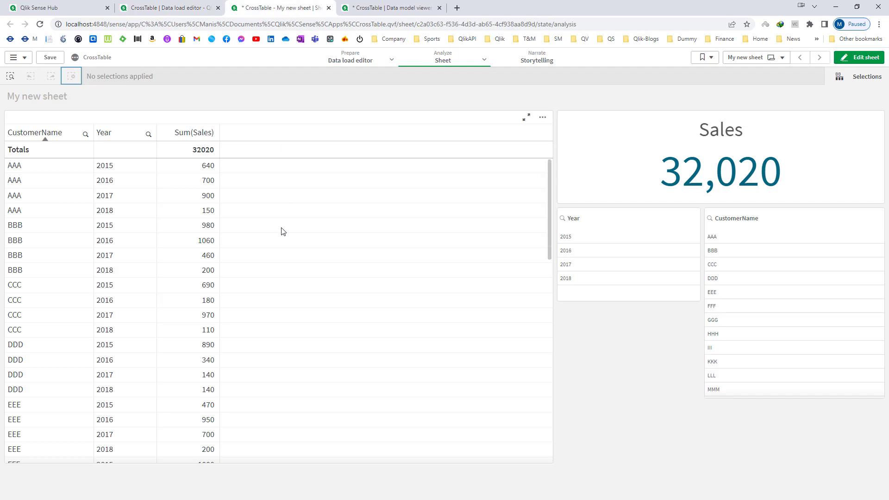
Undo the wildcard replacement in the load script and move CustomerName to the end of the field list, after "2018"
{"action": "left_click", "coordinate": [192, 14]}
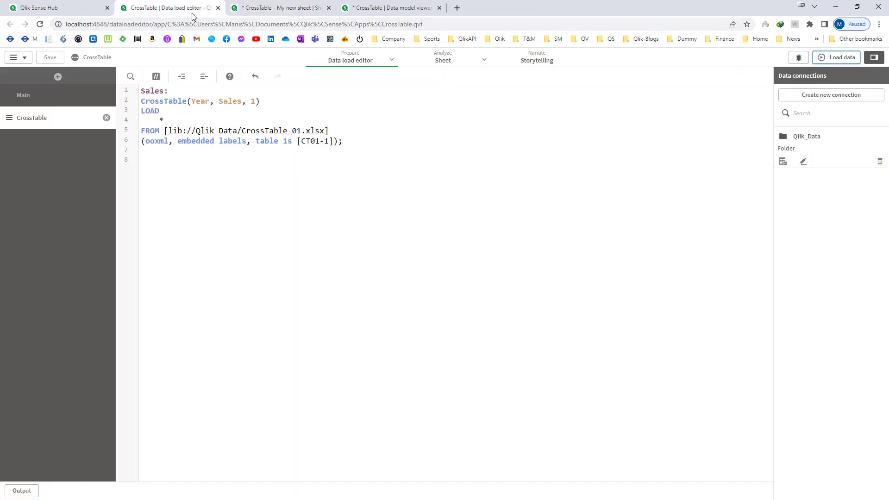
{"action": "key", "text": "ctrl+z"}
{"action": "key", "text": "Left"}
{"action": "key", "text": "shift+Down"}
{"action": "key", "text": "Delete"}
{"action": "key", "text": "Down"}
{"action": "key", "text": "Down"}
{"action": "key", "text": "Down"}
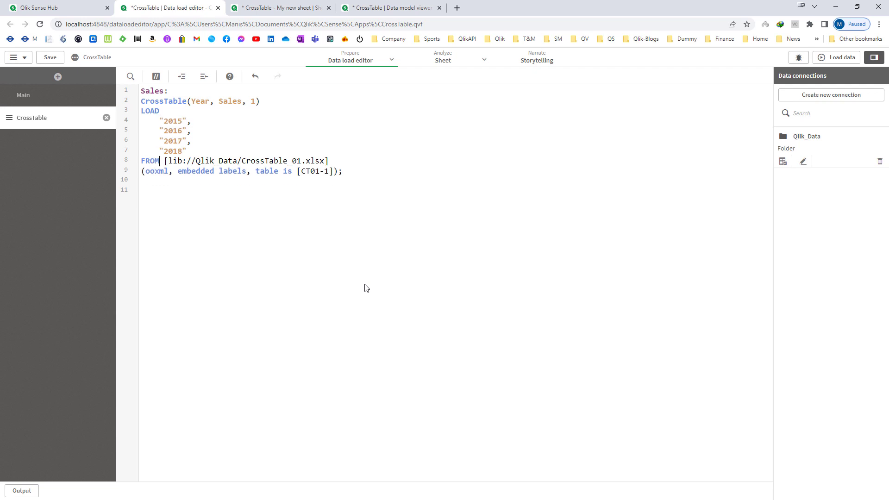
{"action": "type", "text": ","}
{"action": "key", "text": "Return"}
{"action": "type", "text": "CustomerName,"}
{"action": "key", "text": "Return"}
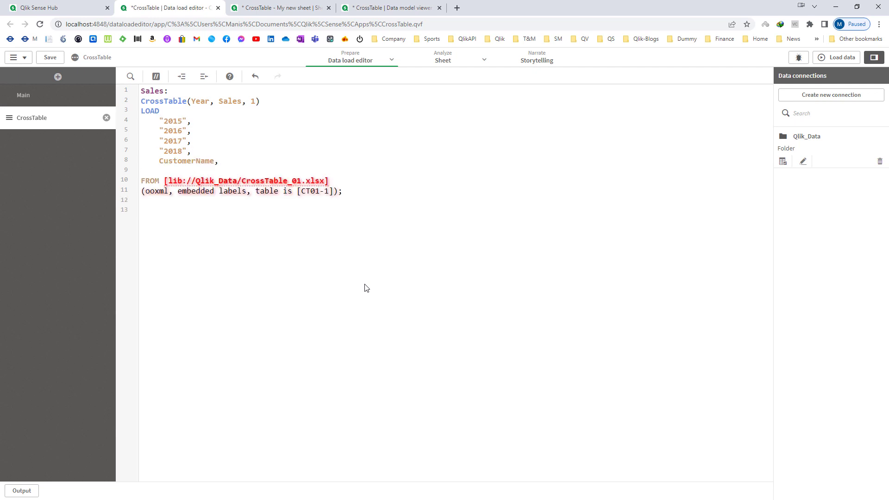
{"action": "key", "text": "BackSpace"}
{"action": "key", "text": "BackSpace"}
{"action": "key", "text": "BackSpace"}
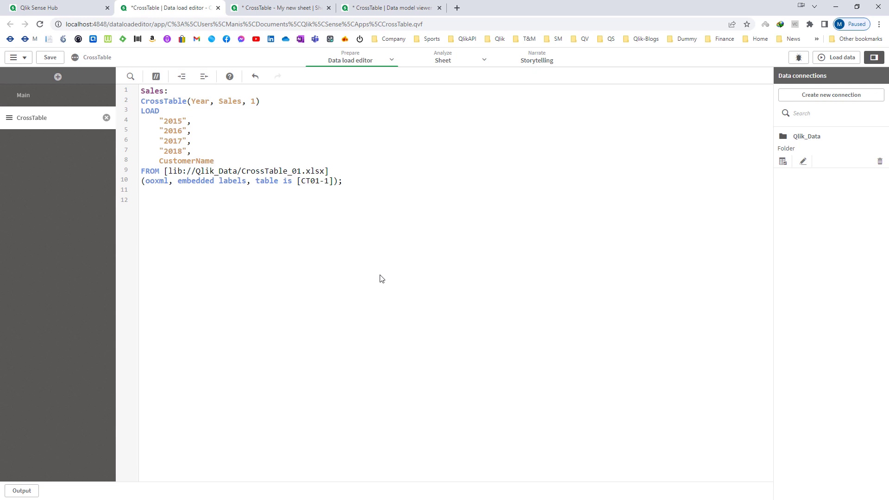
Reload the data and examine how the new field order affects the table on My new sheet
{"action": "left_click", "coordinate": [836, 58]}
{"action": "left_click", "coordinate": [270, 9]}
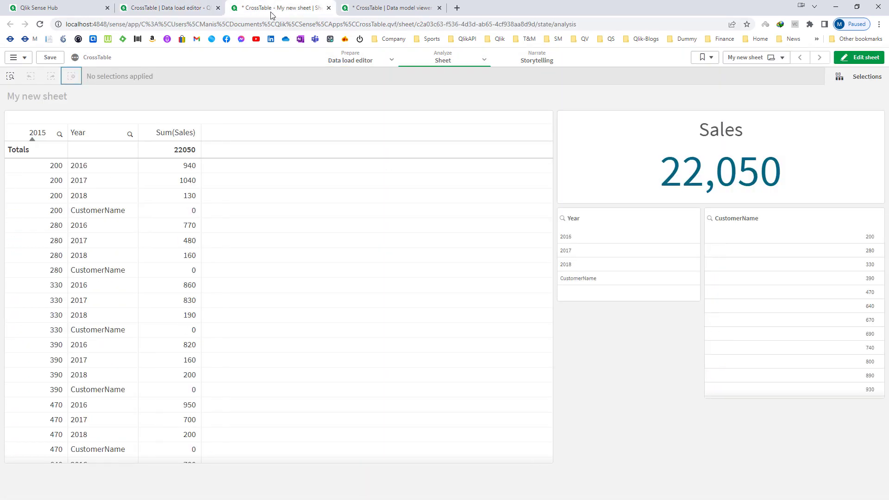
{"action": "scroll", "coordinate": [125, 365], "scroll_direction": "down", "scroll_amount": 10}
{"action": "scroll", "coordinate": [36, 188], "scroll_direction": "up", "scroll_amount": 12}
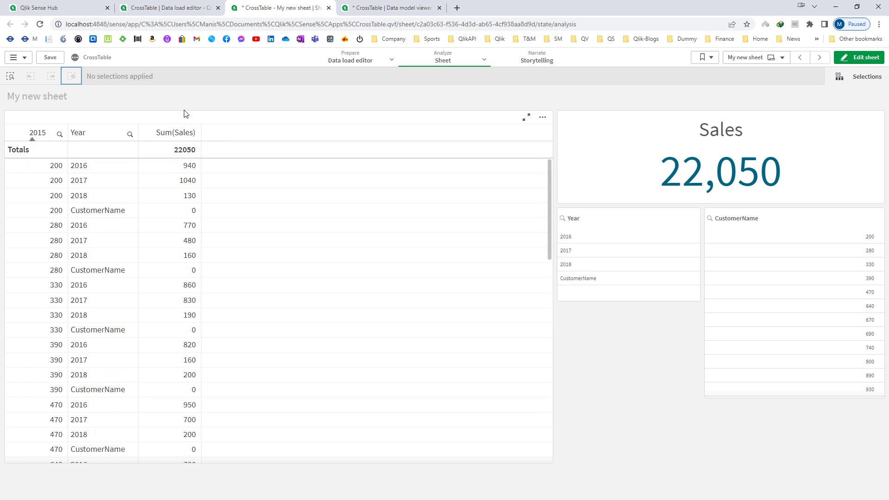
Move CustomerName back to the start of the load script's field list, above "2015"
{"action": "left_click", "coordinate": [172, 8]}
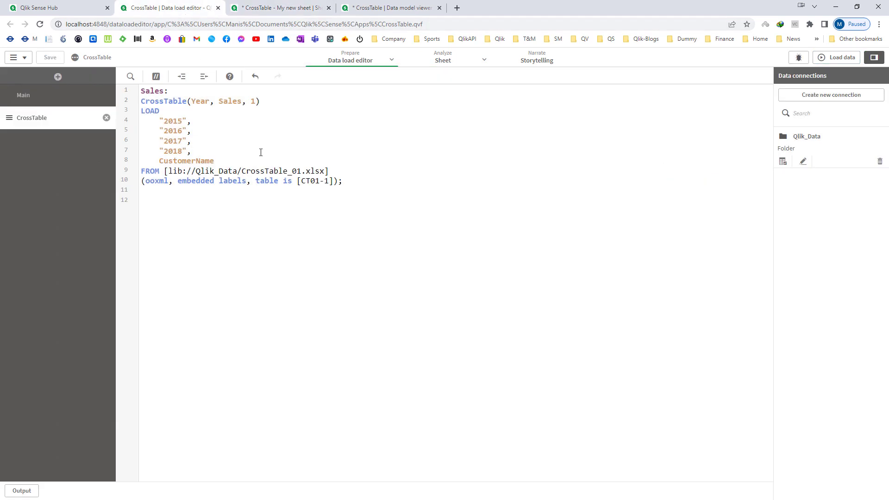
{"action": "key", "text": "ctrl+d"}
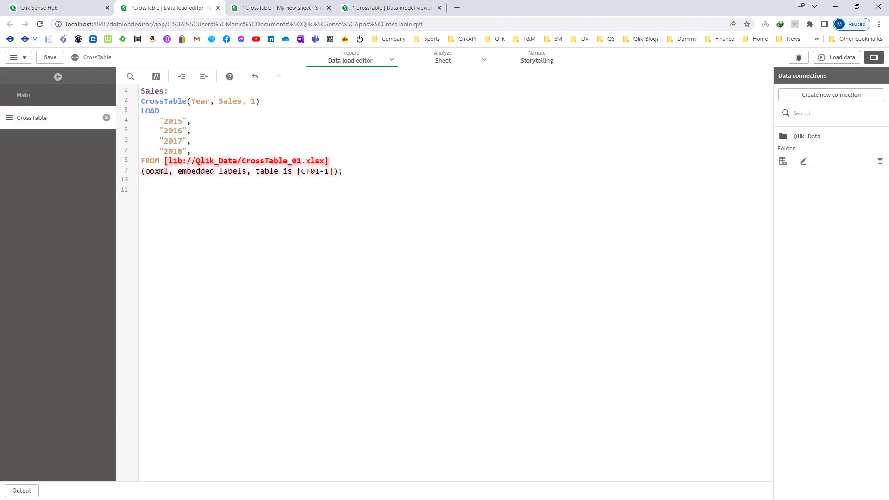
{"action": "key", "text": "Down"}
{"action": "key", "text": "ctrl+v"}
{"action": "key", "text": "Down"}
{"action": "key", "text": "Down"}
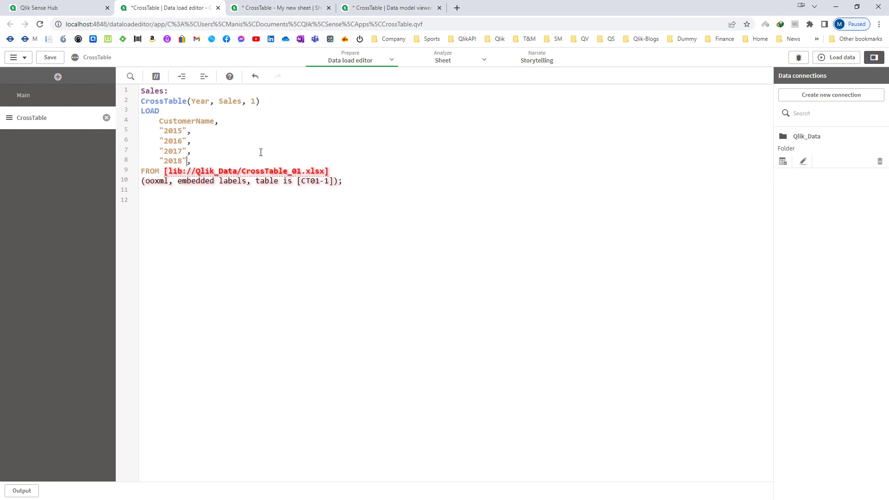
{"action": "key", "text": "shift+Up"}
{"action": "key", "text": "shift+Up"}
{"action": "key", "text": "shift+Up"}
{"action": "key", "text": "shift+Up"}
{"action": "key", "text": "shift+Up"}
{"action": "key", "text": "shift+Right"}
{"action": "key", "text": "shift+Right"}
{"action": "key", "text": "shift+Right"}
{"action": "key", "text": "shift+Right"}
{"action": "key", "text": "shift+Right"}
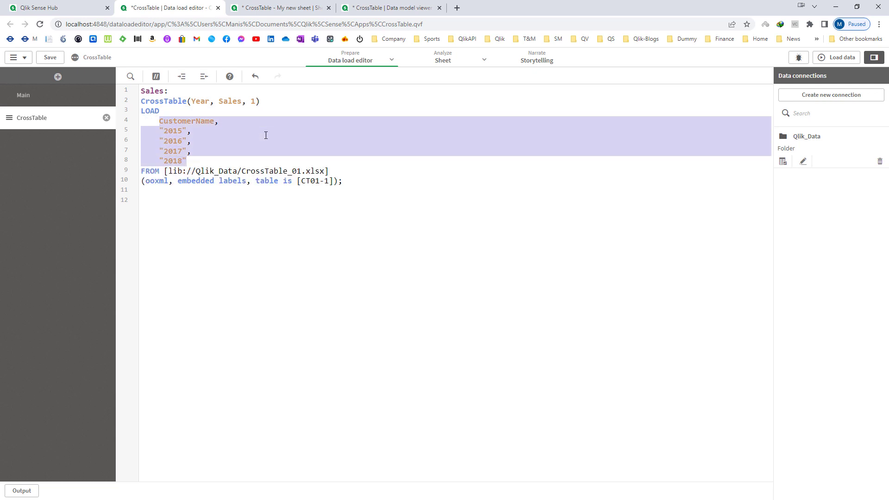
Add the field "2019" after "2018" at the end of the load script's field list
{"action": "key", "text": "Right"}
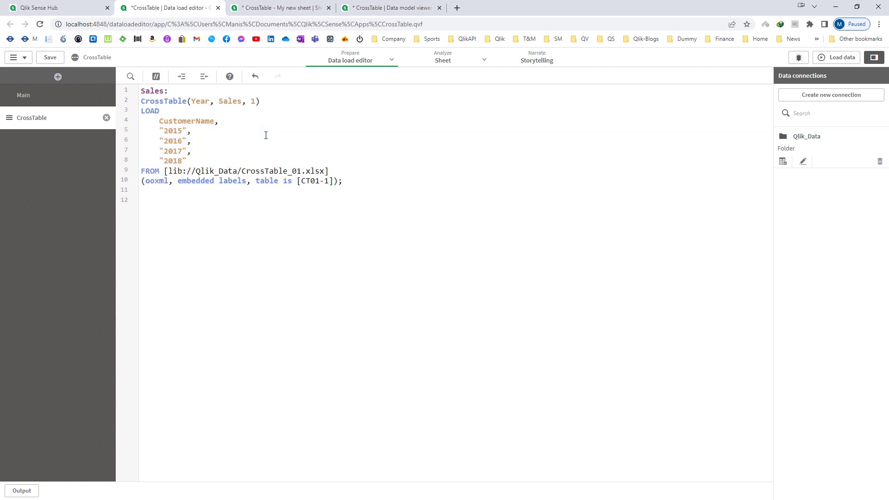
{"action": "key", "text": "Return"}
{"action": "type", "text": "\"2019\""}
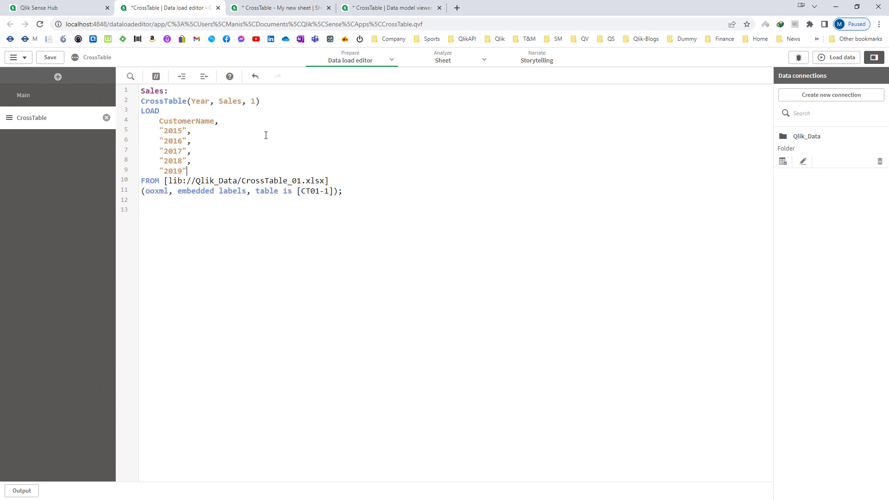
Try replacing the complete field list from CustomerName to "2019" with *, and undo the replacement
{"action": "key", "text": "shift+Down"}
{"action": "key", "text": "shift+Down"}
{"action": "key", "text": "shift+Down"}
{"action": "key", "text": "shift+Down"}
{"action": "key", "text": "shift+Down"}
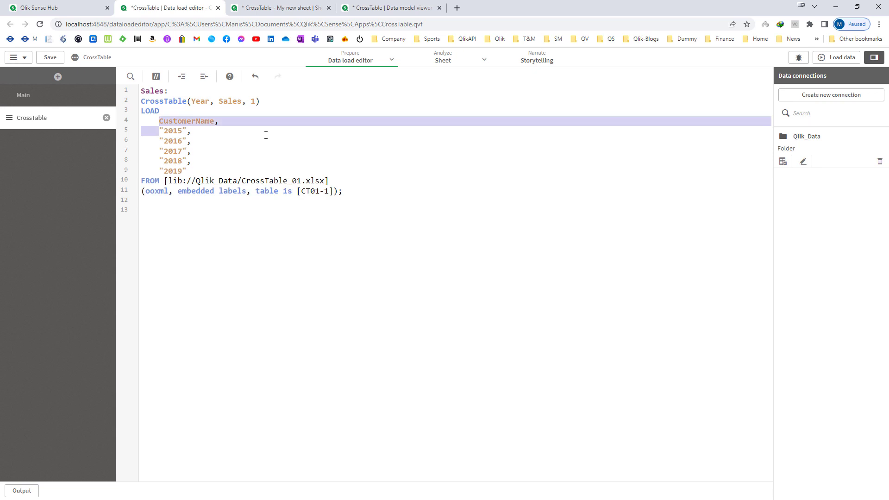
{"action": "key", "text": "shift+End"}
{"action": "type", "text": "*"}
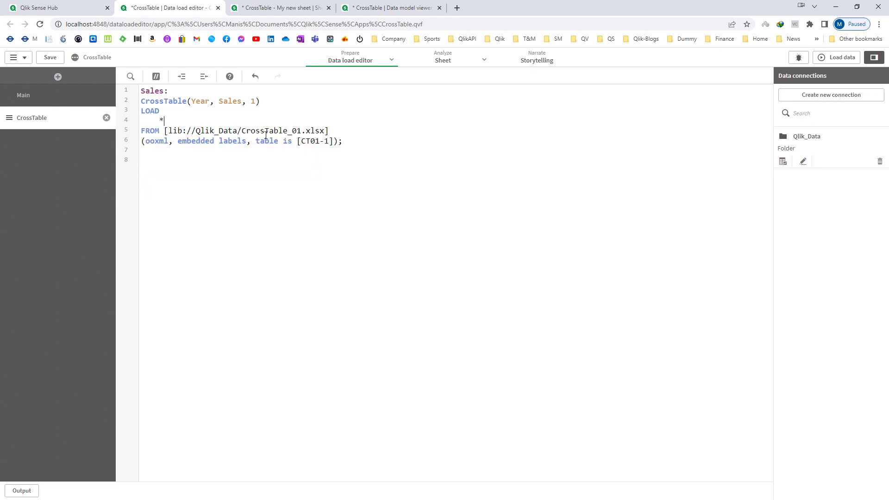
{"action": "key", "text": "ctrl+z"}
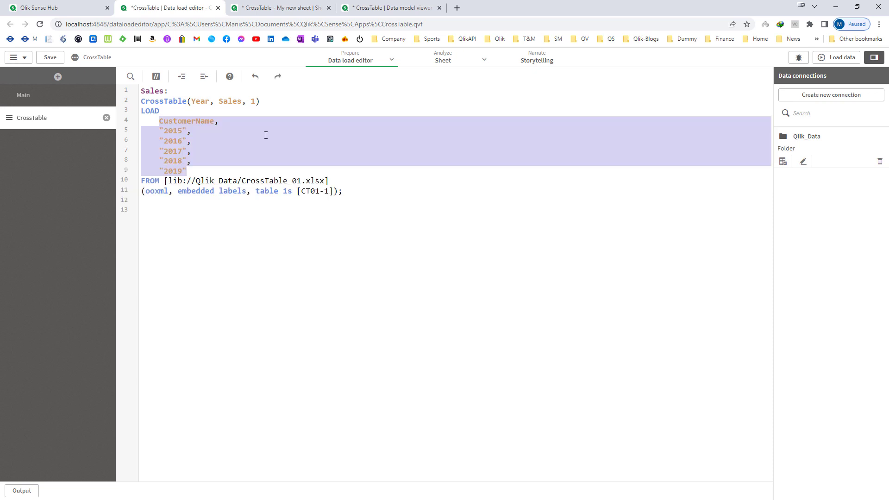